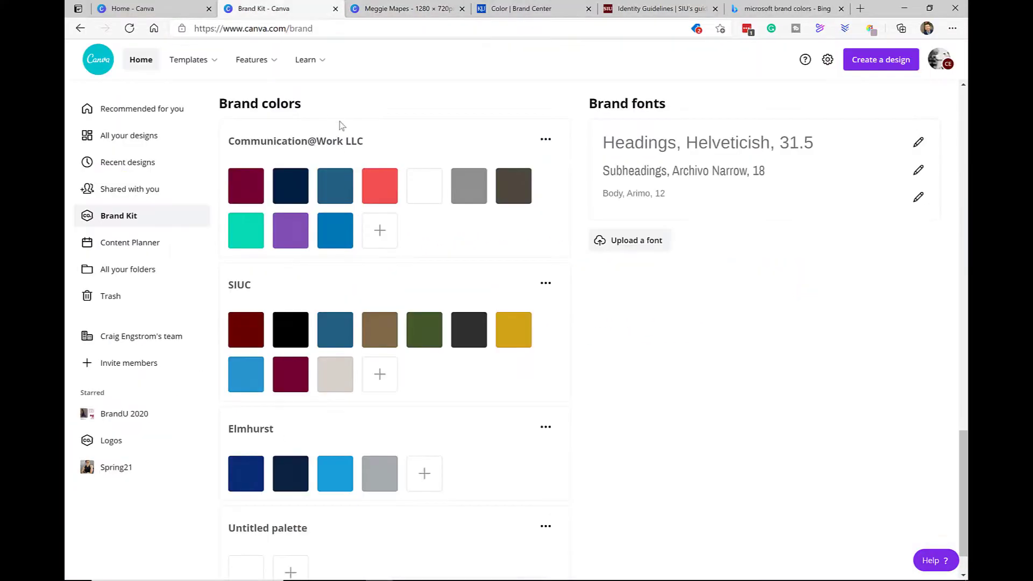
# Step: Open the Meggie Mapes banner design and try a brand blue on the page background
pyautogui.click(403, 9)
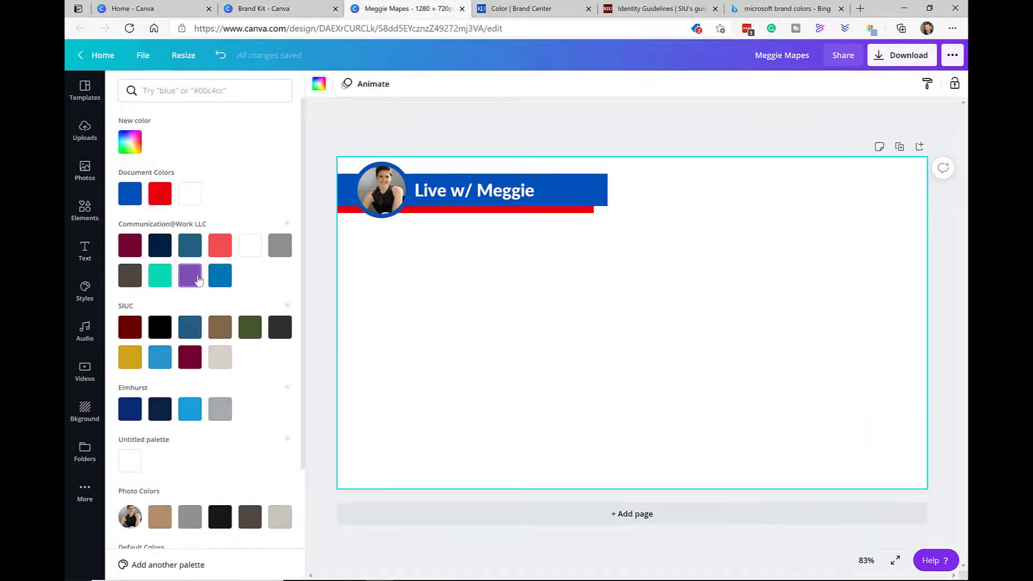
pyautogui.click(220, 275)
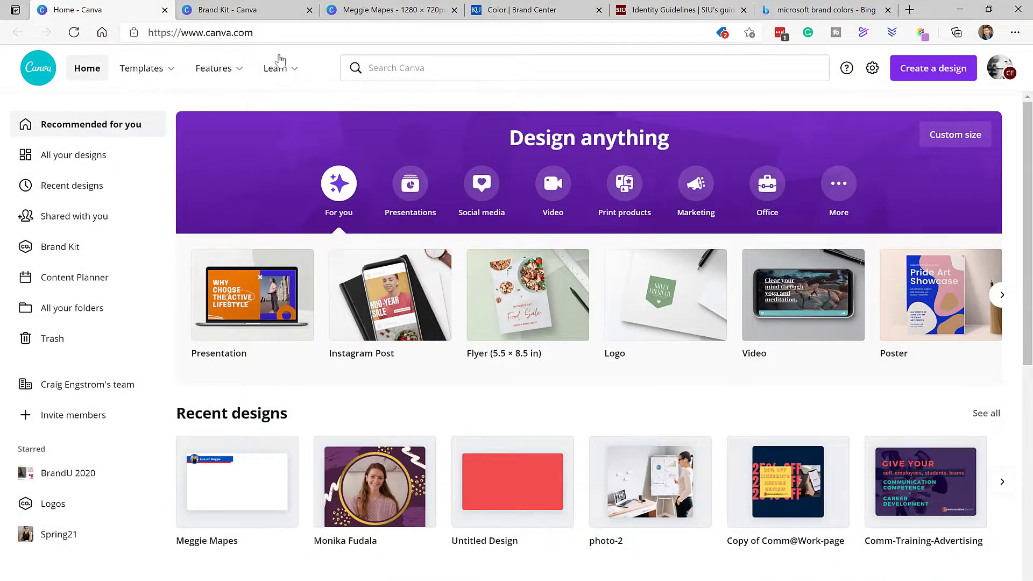
# Step: Open the Brand Kit and scroll down to the Brand colors palettes
pyautogui.click(265, 15)
pyautogui.click(44, 249)
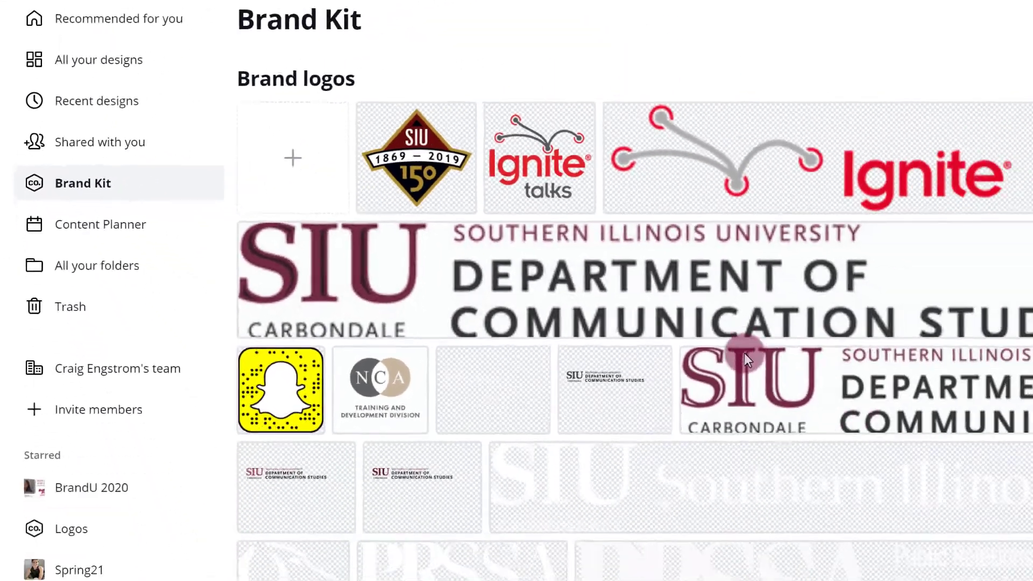
pyautogui.scroll(-3, 570, 315)
pyautogui.scroll(-10, 570, 315)
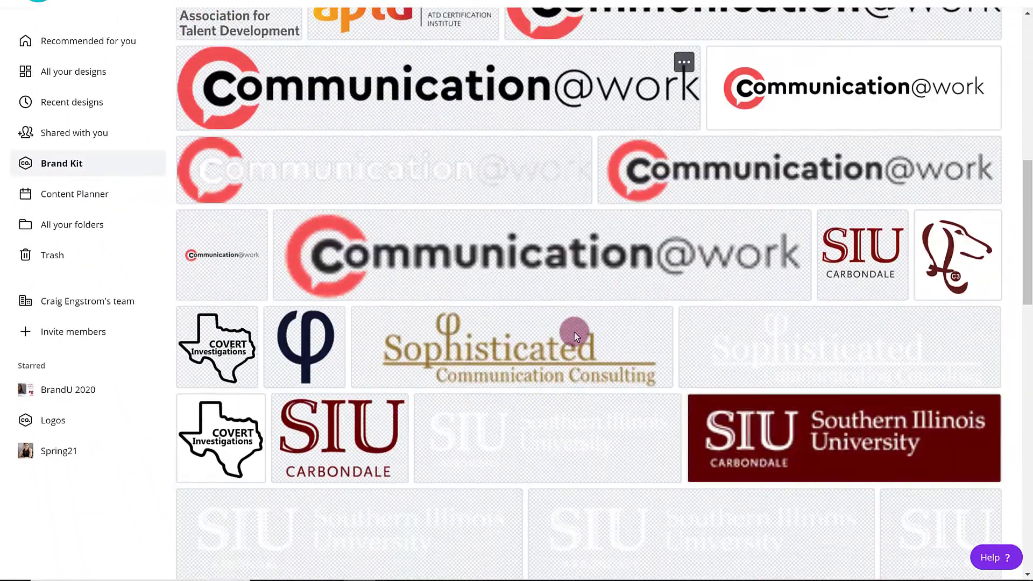
pyautogui.scroll(-11, 580, 332)
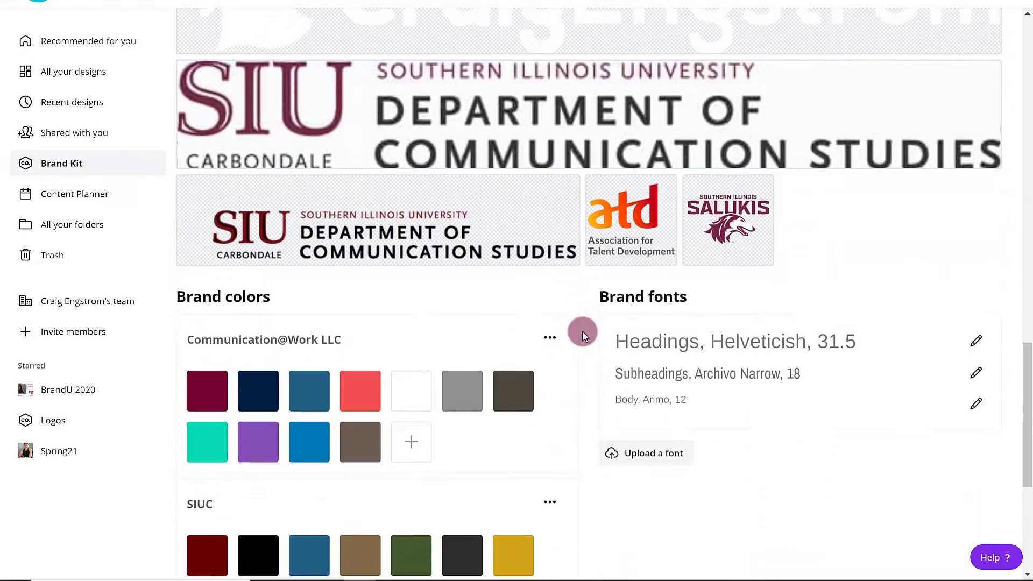
pyautogui.scroll(-2, 583, 337)
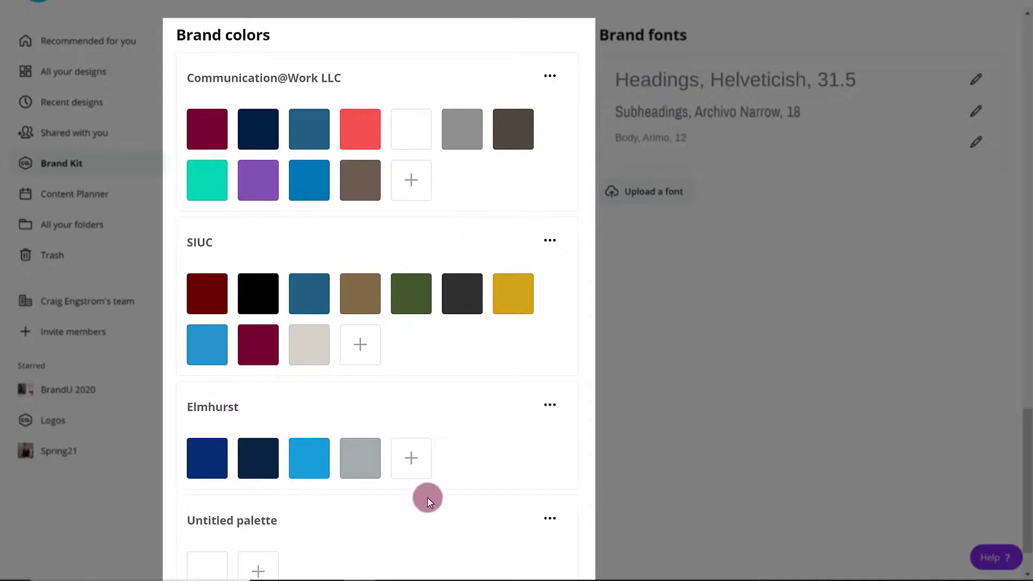
pyautogui.scroll(-1, 351, 471)
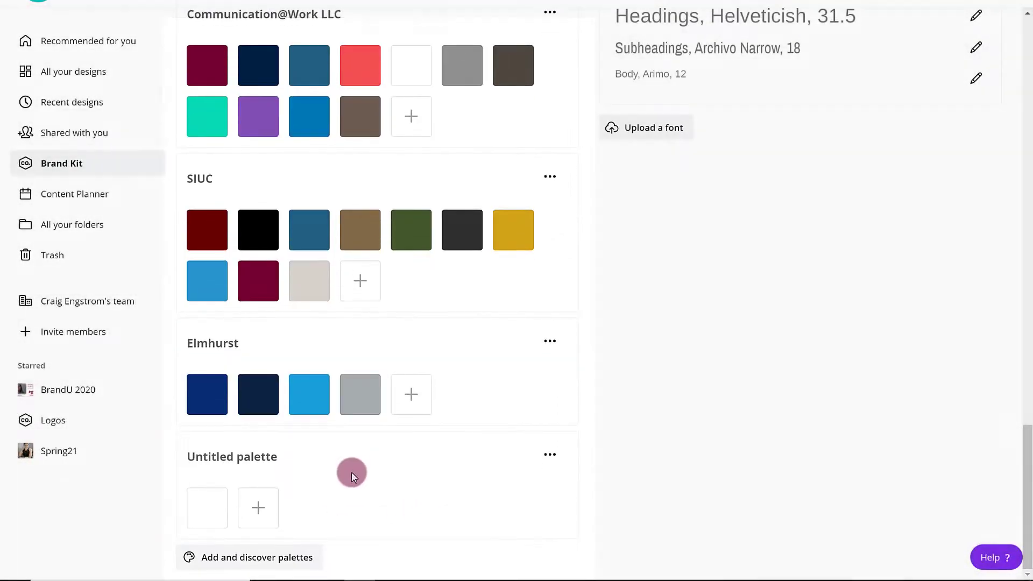
# Step: Search ready-made palettes for 'sky' and browse the results
pyautogui.click(305, 551)
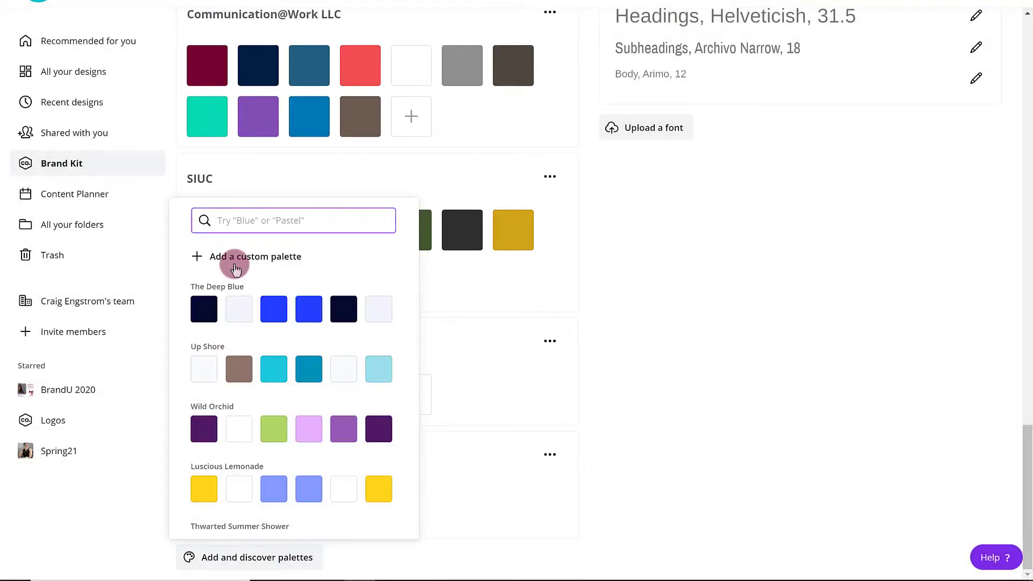
pyautogui.write('sky')
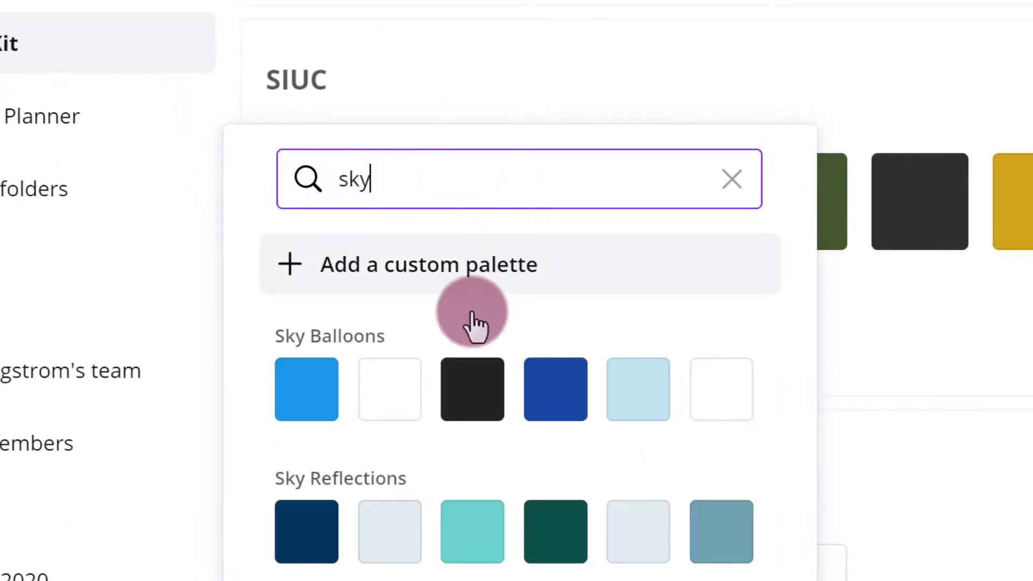
pyautogui.scroll(-4, 427, 507)
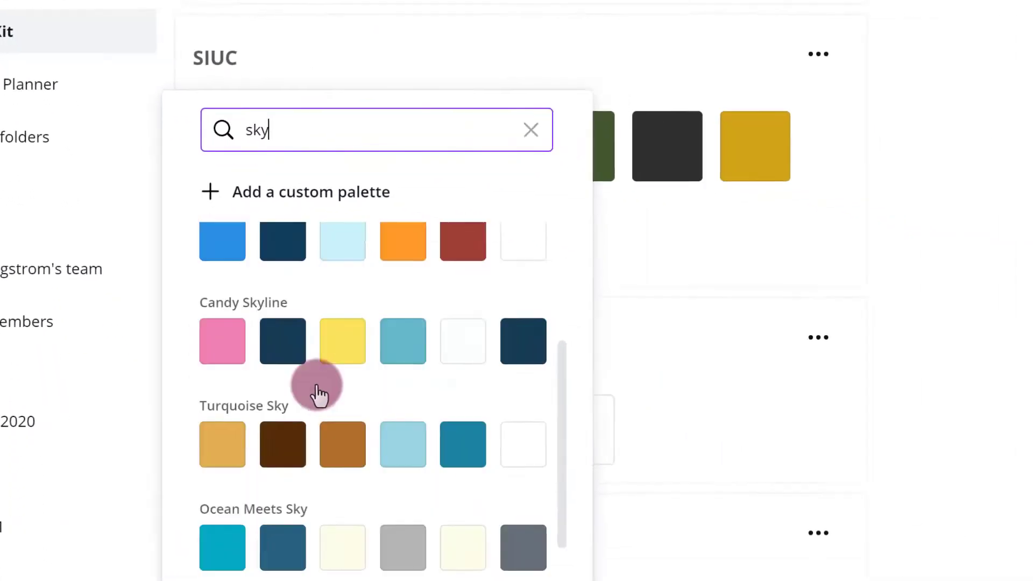
pyautogui.scroll(-2, 318, 395)
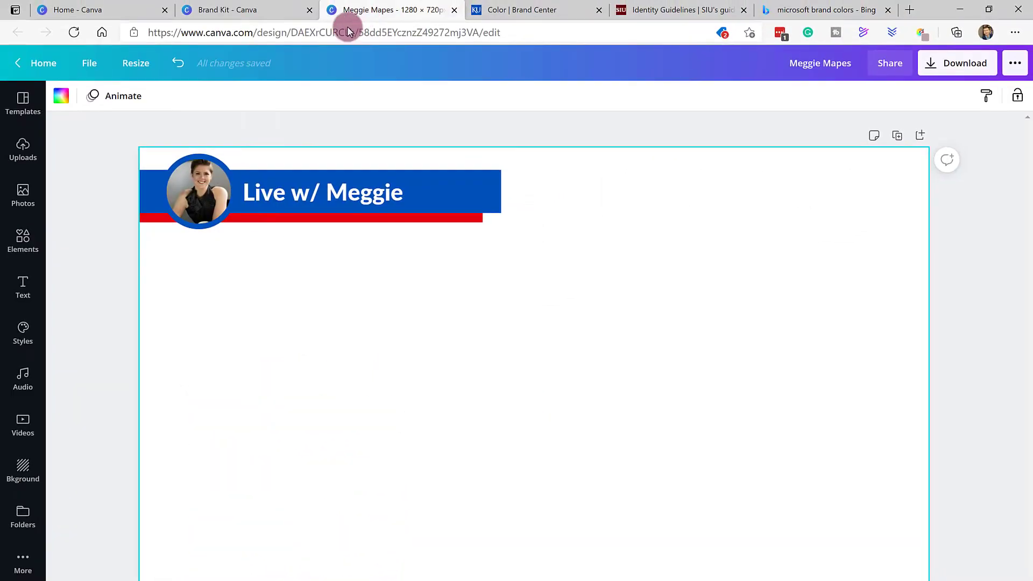
pyautogui.click(61, 96)
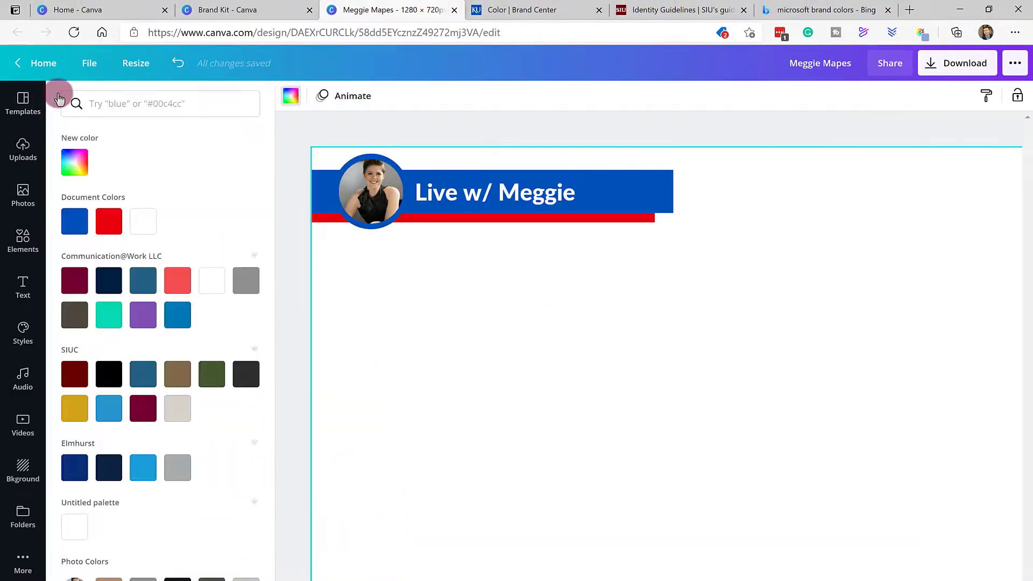
pyautogui.scroll(-3, 108, 273)
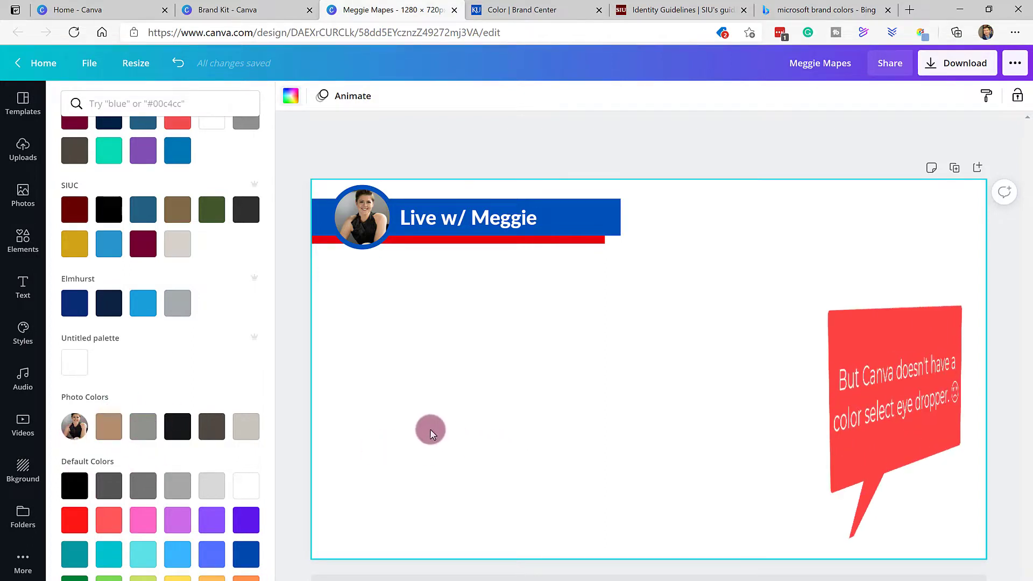
pyautogui.scroll(3, 183, 334)
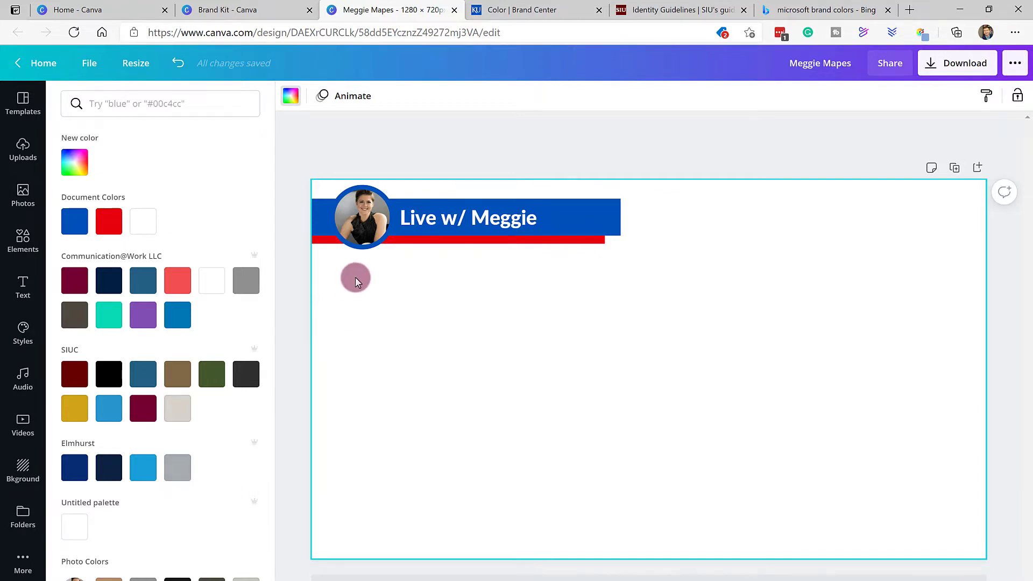
pyautogui.click(459, 160)
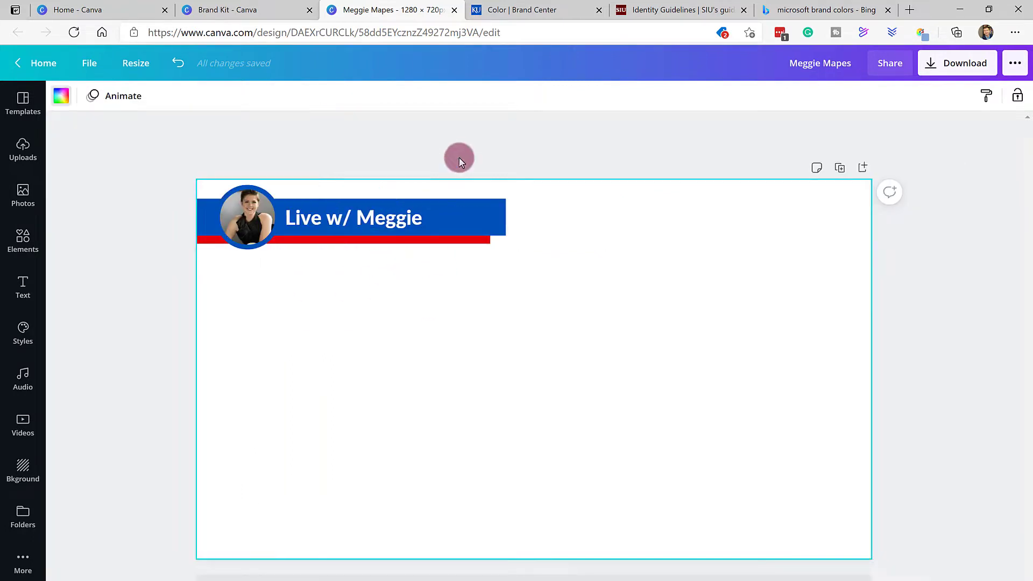
# Step: Add a gold #AA862E swatch to the Communication@Work LLC palette
pyautogui.click(242, 10)
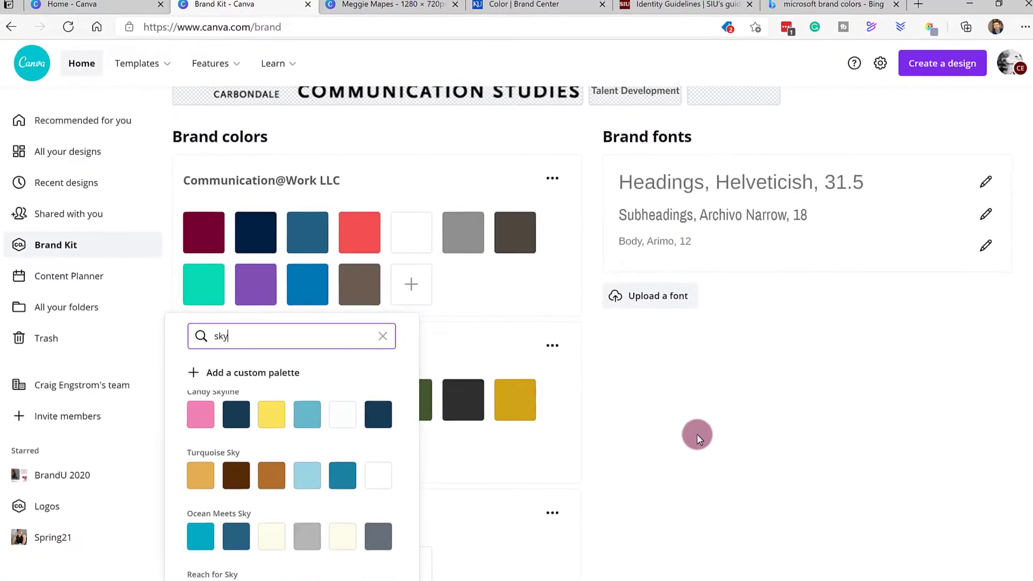
pyautogui.click(696, 434)
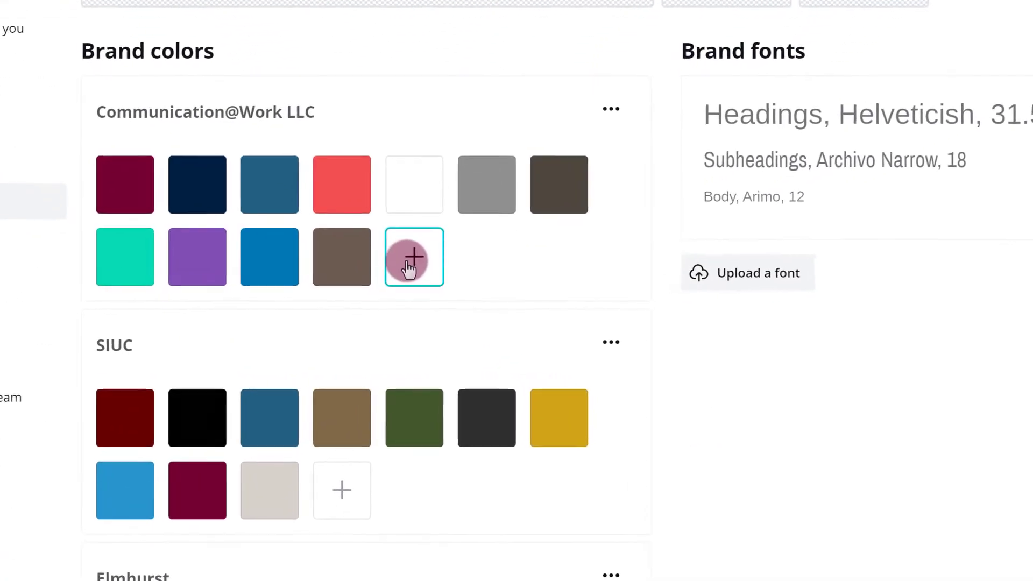
pyautogui.click(413, 264)
pyautogui.click(518, 459)
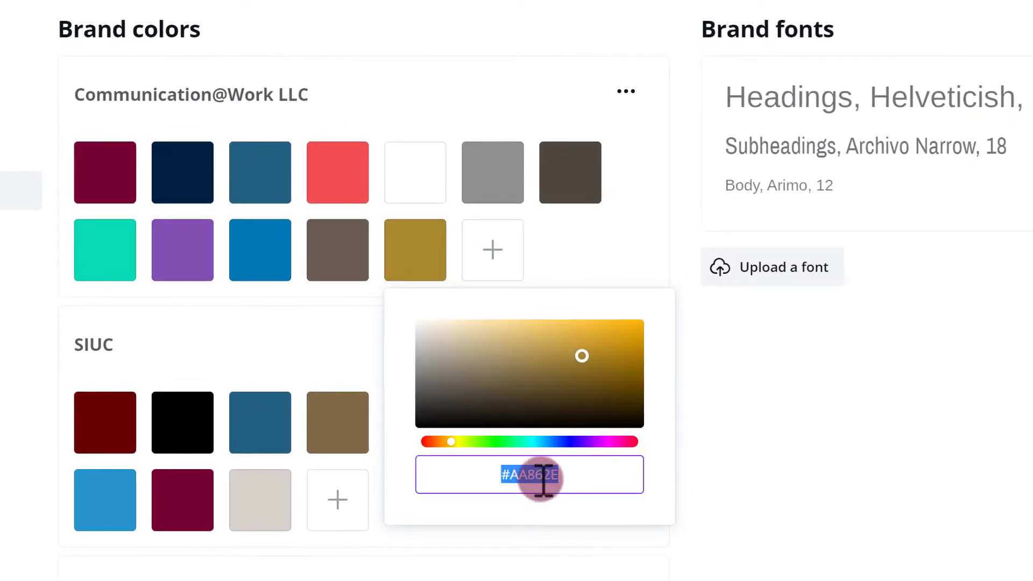
pyautogui.click(506, 478)
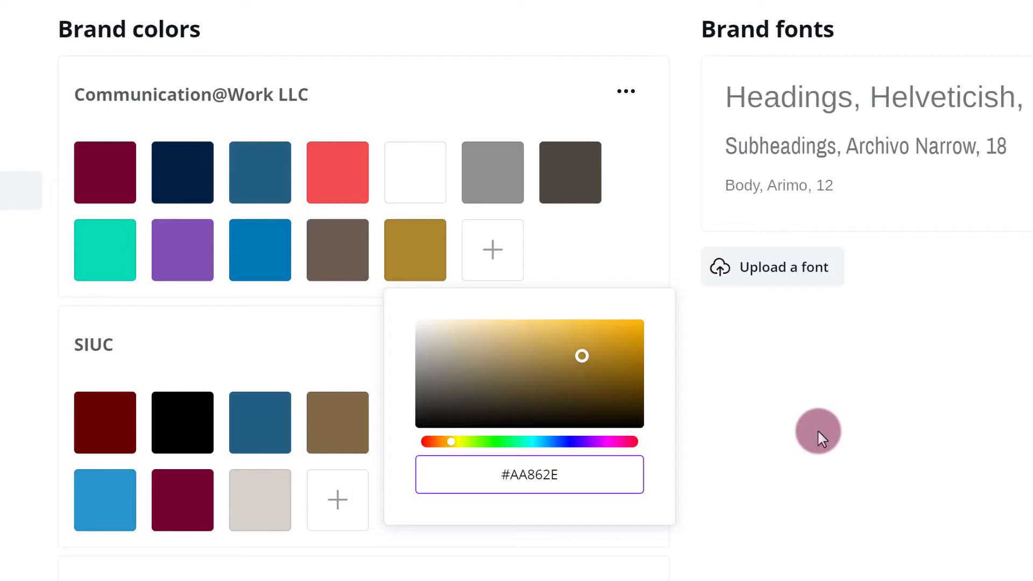
pyautogui.click(818, 430)
# Step: Delete the gold swatch from the palette
pyautogui.rightClick(420, 261)
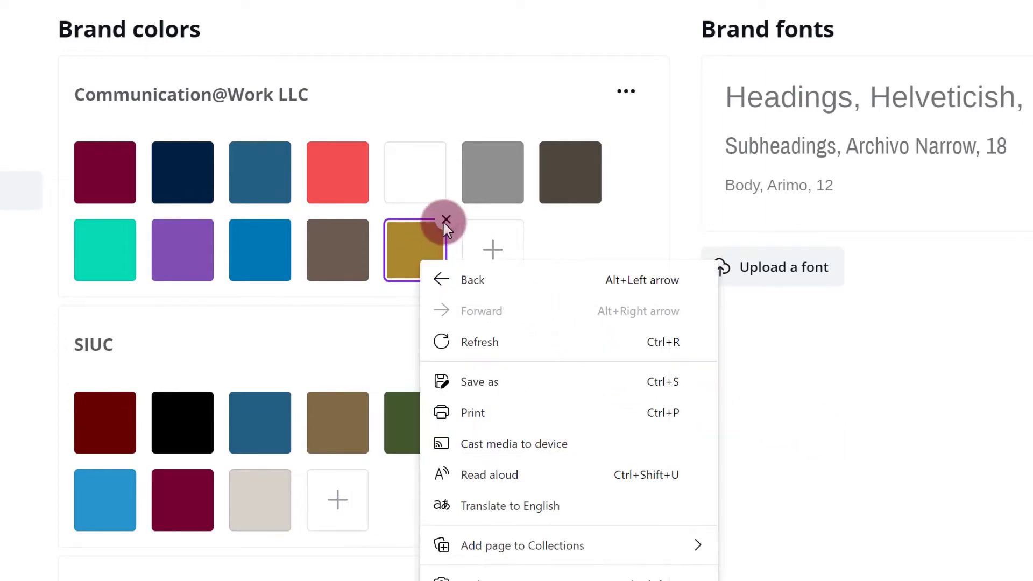
pyautogui.click(443, 220)
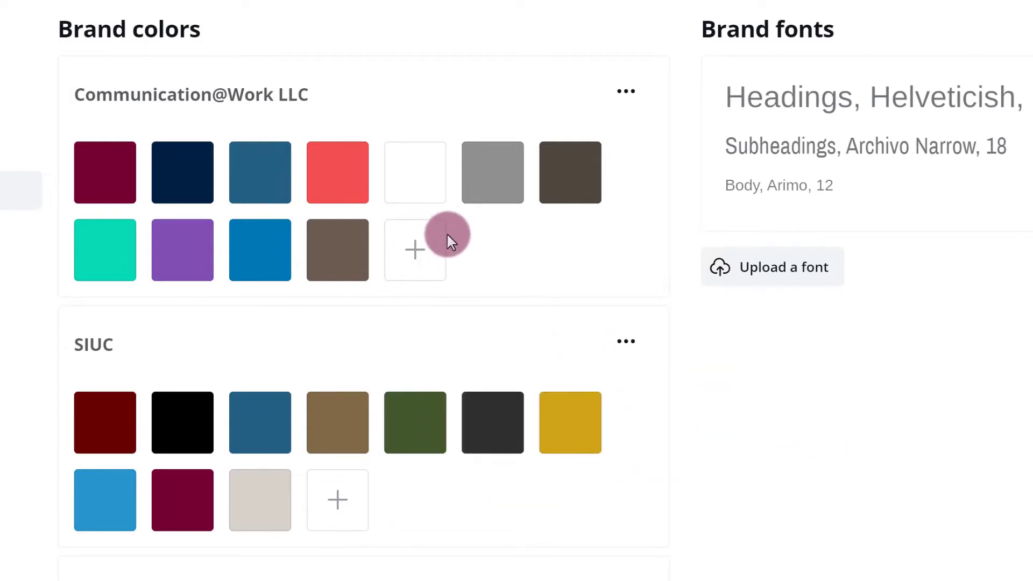
pyautogui.moveTo(446, 203)
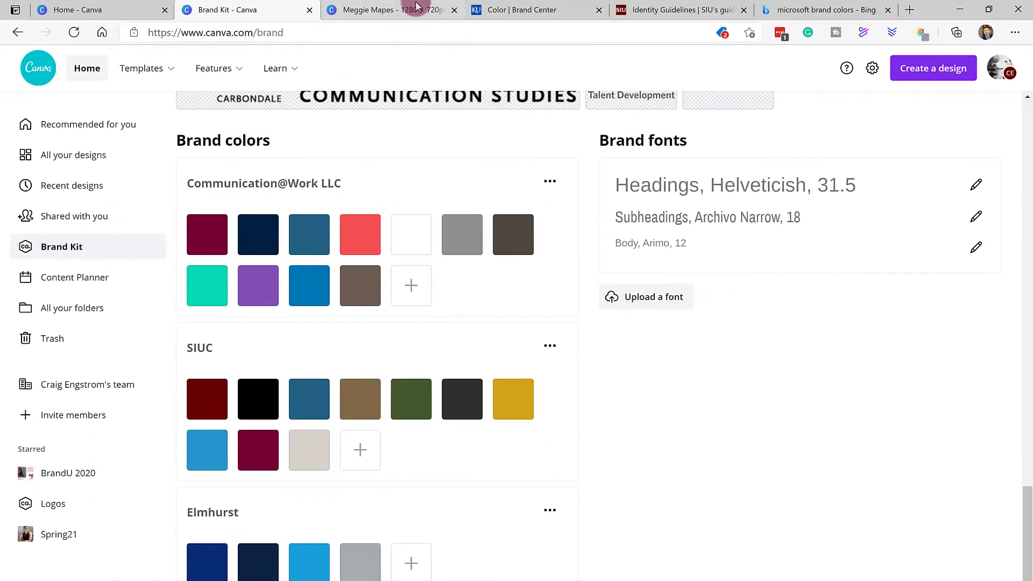
# Step: Check the Meggie Mapes banner, then view the KU Brand Center Color Palettes page
pyautogui.click(417, 8)
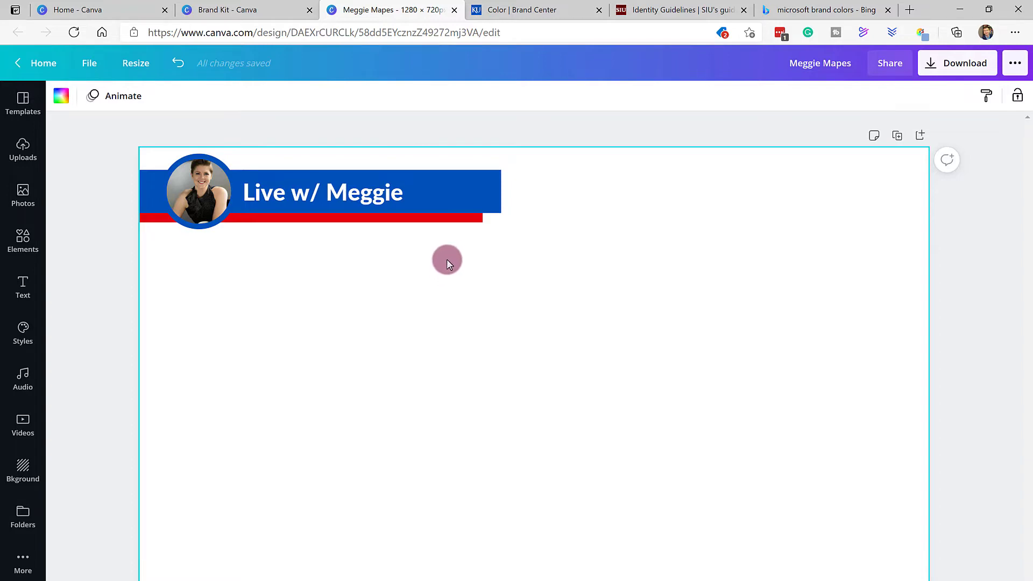
pyautogui.click(546, 9)
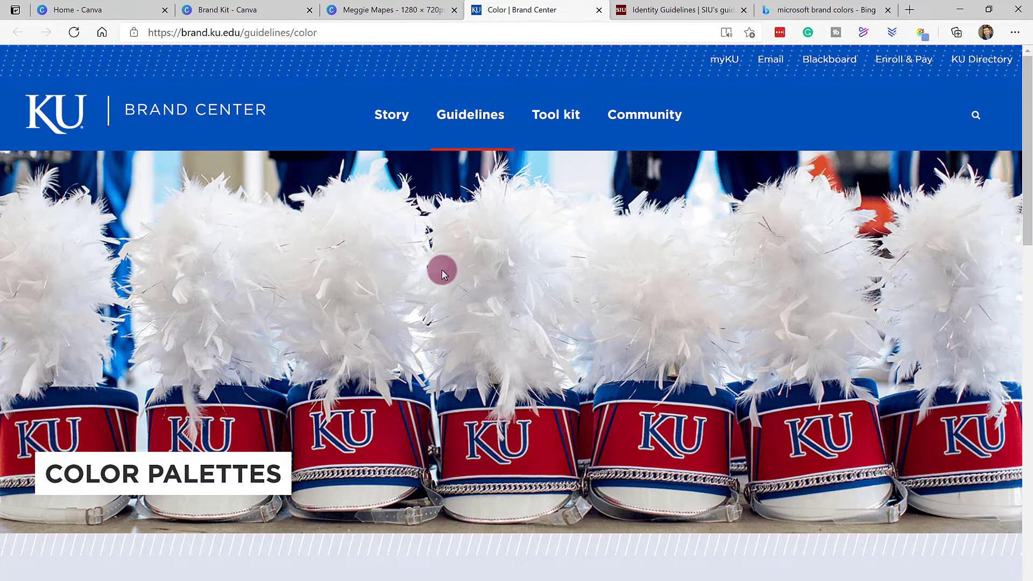
# Step: Review the SIU identity guide's Color Use primary palette, including its maroon values
pyautogui.click(709, 8)
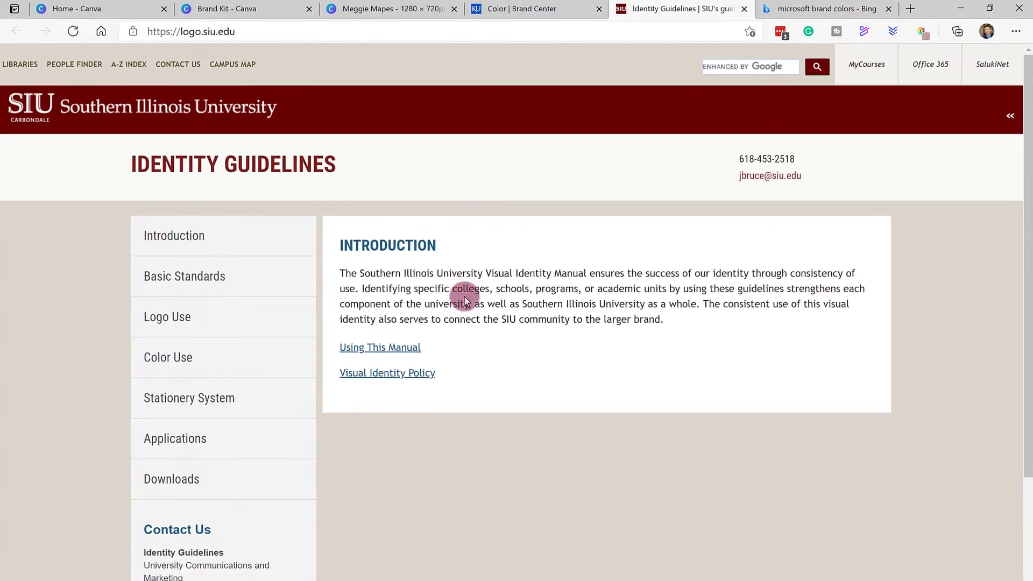
pyautogui.click(195, 361)
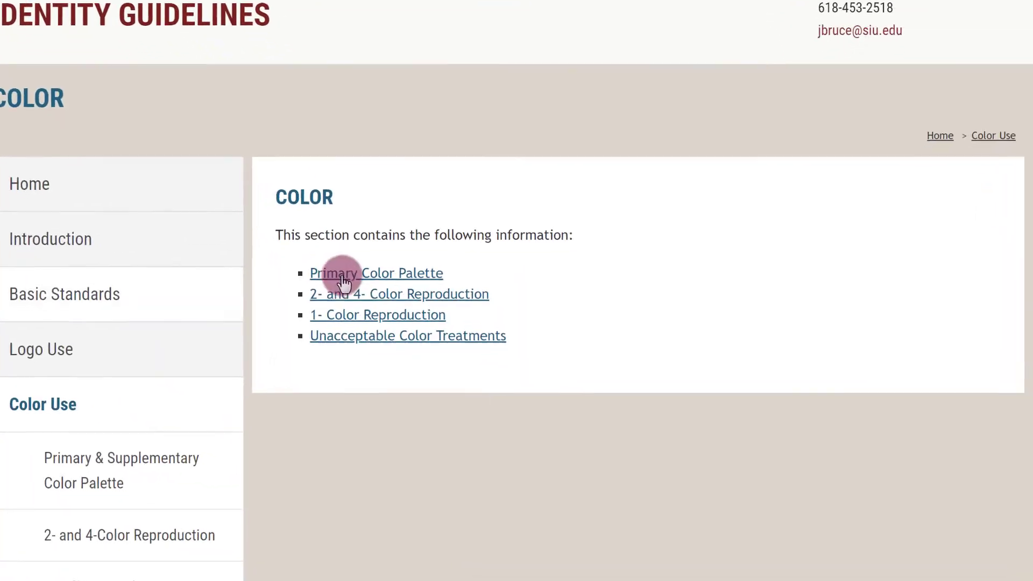
pyautogui.click(342, 212)
pyautogui.scroll(-4, 338, 201)
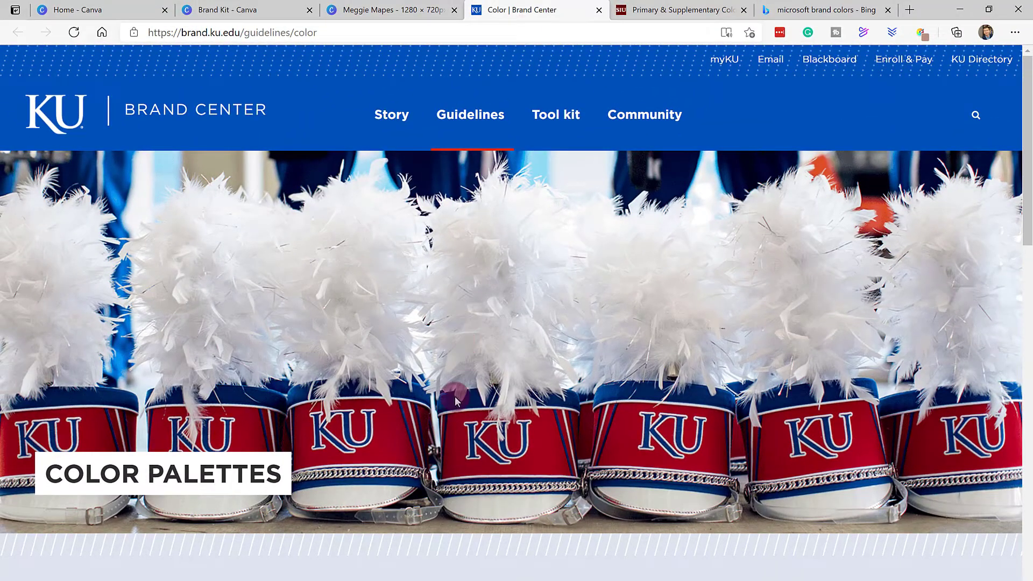
pyautogui.scroll(-10, 466, 347)
pyautogui.scroll(-2, 425, 339)
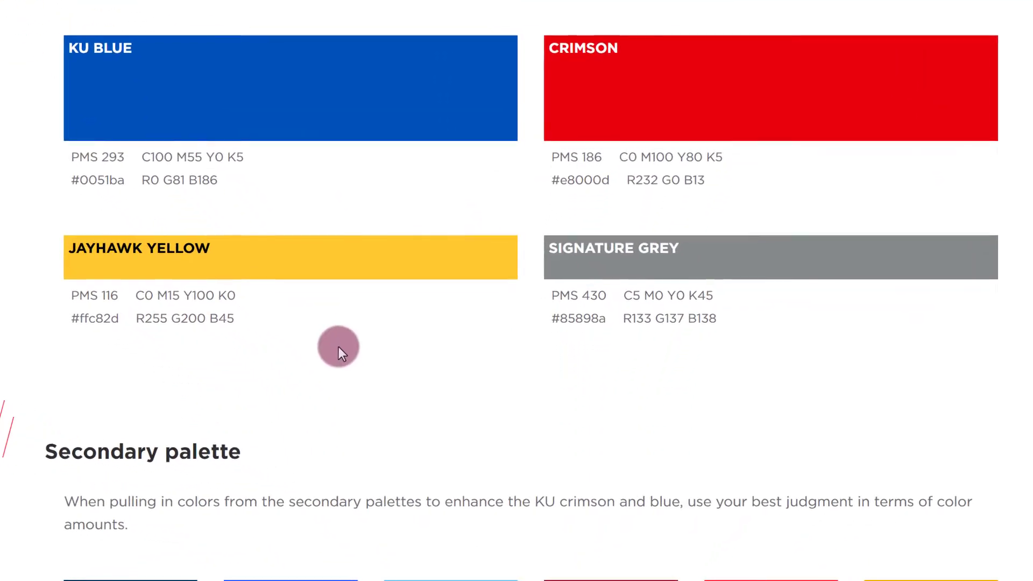
pyautogui.scroll(-2, 406, 482)
pyautogui.scroll(-1, 343, 350)
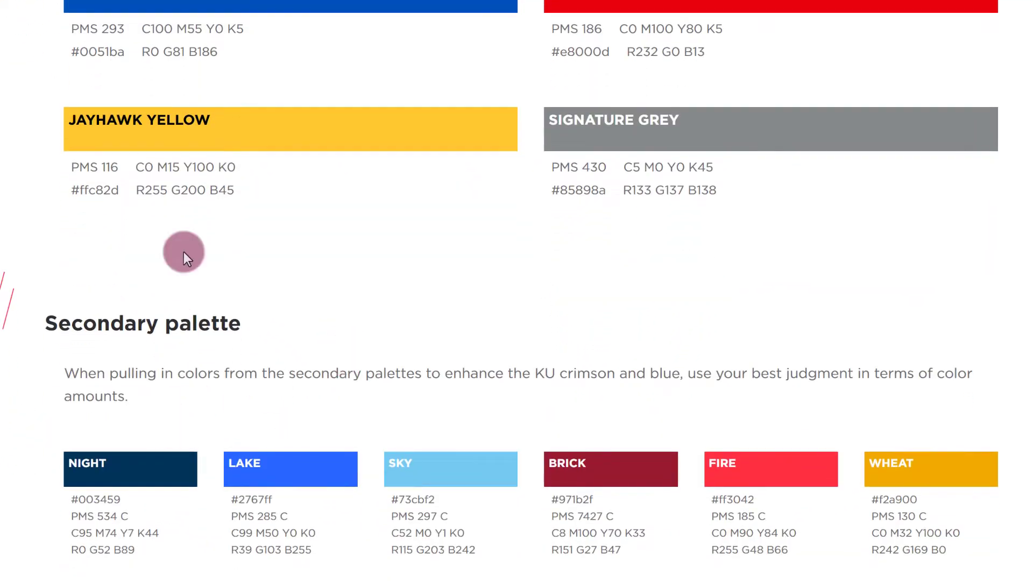
# Step: Copy the KU Blue hex code #0051ba and return to the Canva banner
pyautogui.moveTo(125, 54); pyautogui.dragTo(71, 53)
pyautogui.rightClick(100, 52)
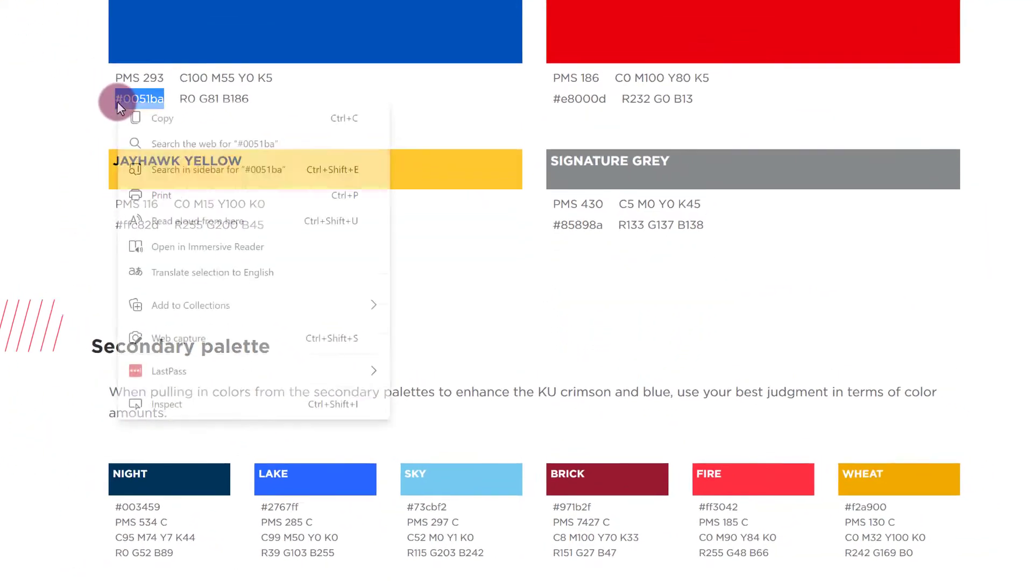
pyautogui.click(146, 73)
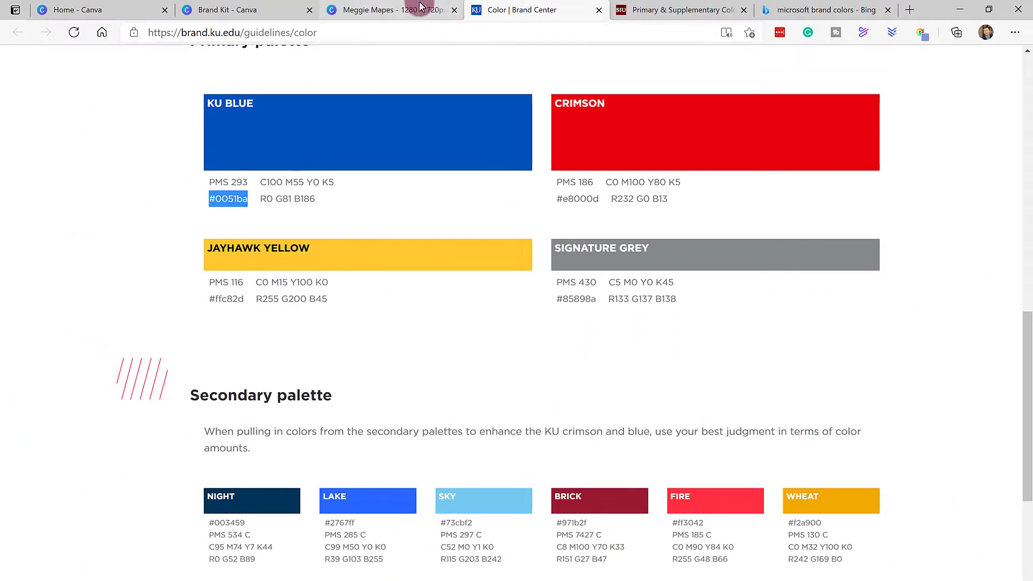
pyautogui.click(420, 6)
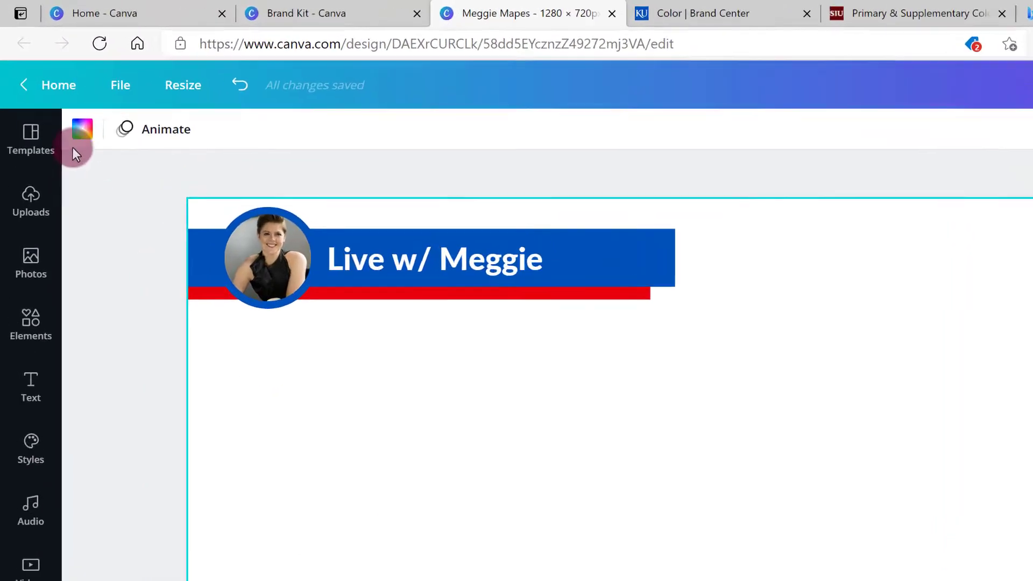
# Step: Try #0051BA as the page background colour, then undo it back to white
pyautogui.click(56, 96)
pyautogui.click(116, 253)
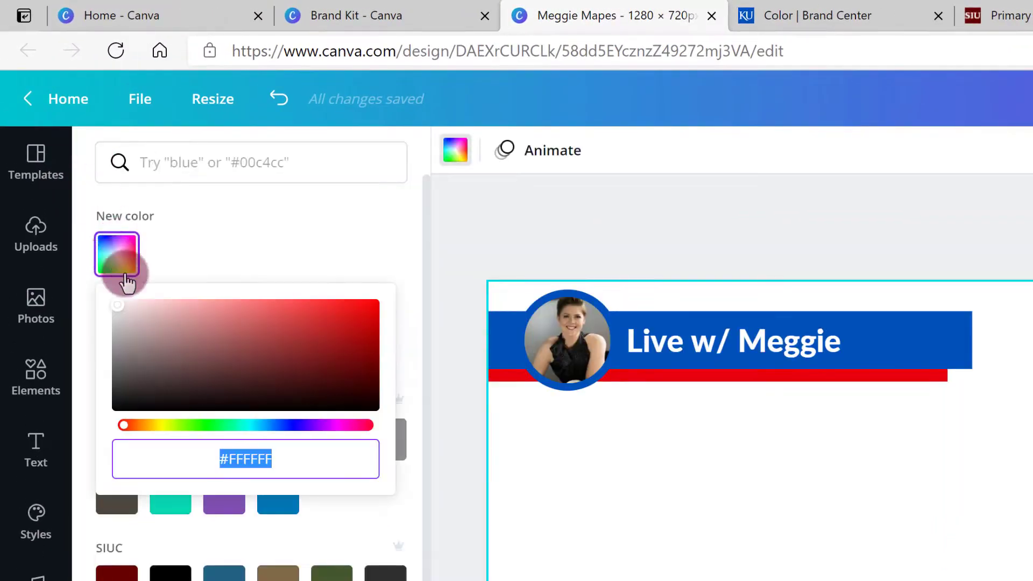
pyautogui.hotkey('ctrl', 'v')
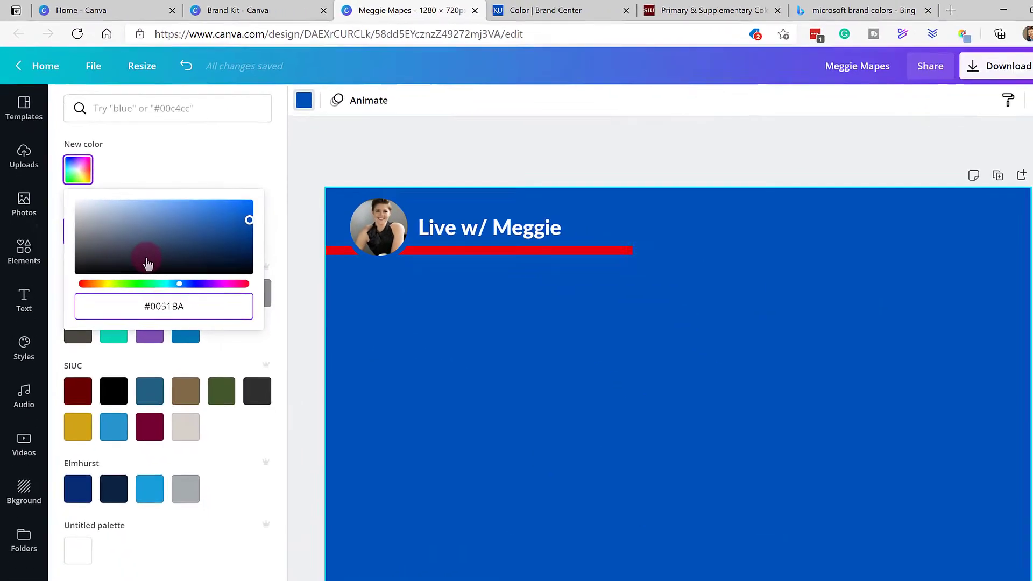
pyautogui.click(447, 166)
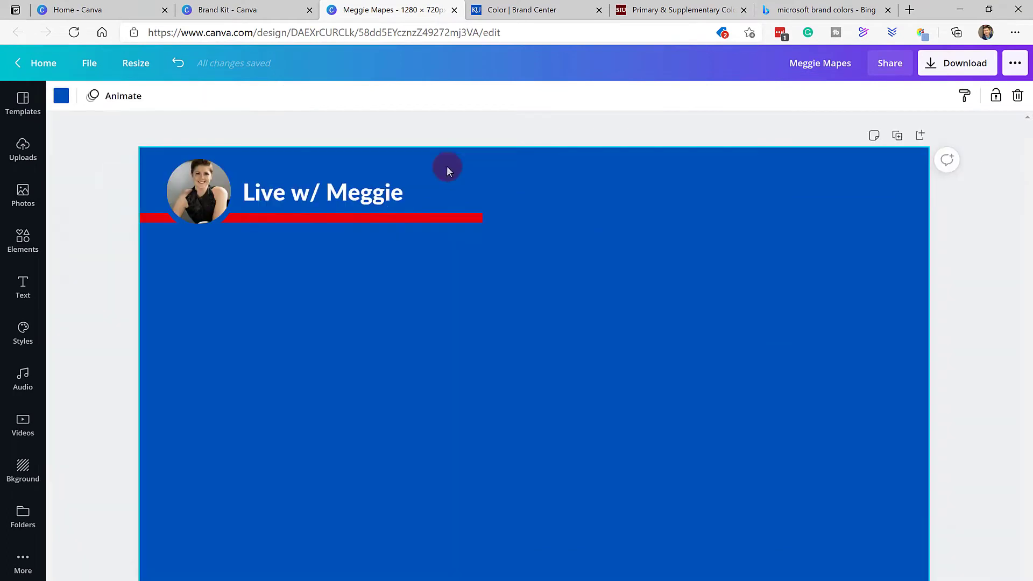
pyautogui.hotkey('ctrl', 'z')
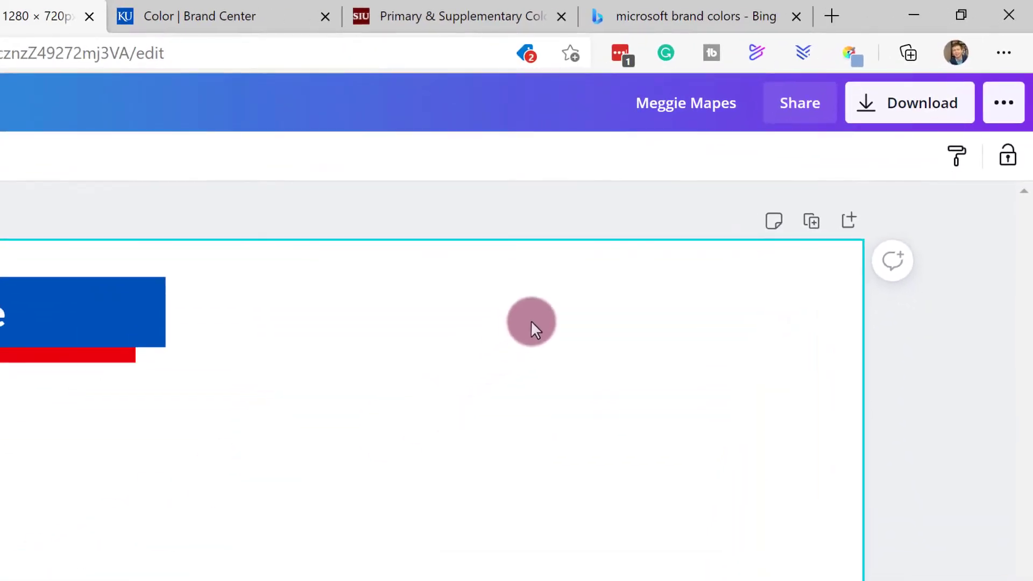
# Step: Sample the banner's blue with Simple Color Picker, reading its hex as #0051ba
pyautogui.click(850, 56)
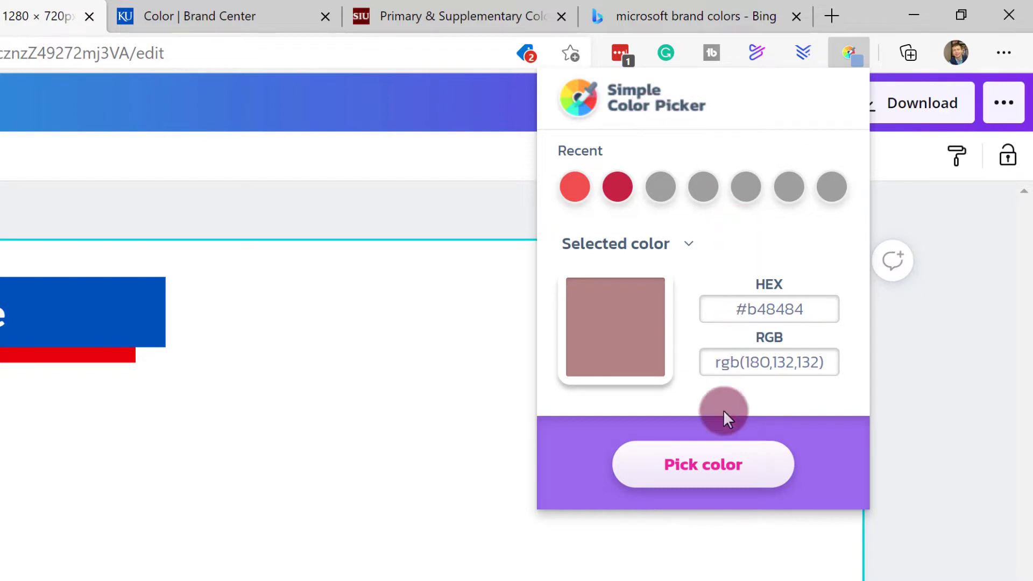
pyautogui.click(699, 469)
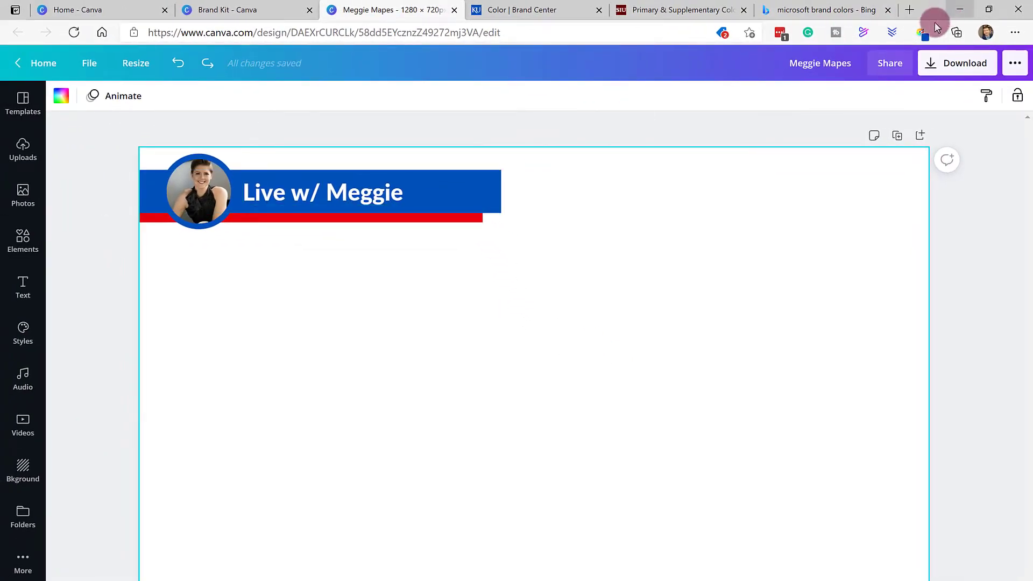
pyautogui.click(923, 32)
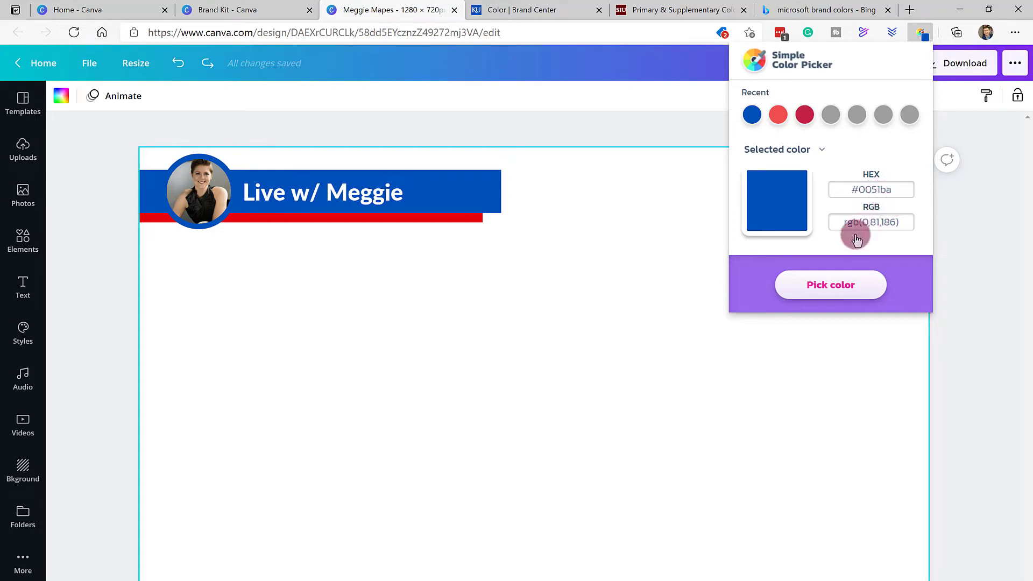
pyautogui.click(680, 317)
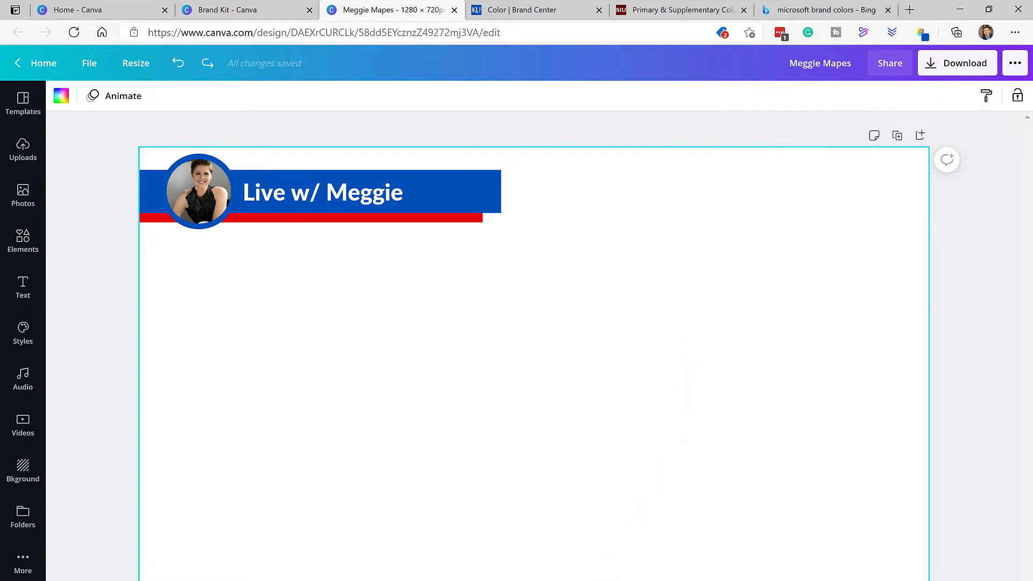
pyautogui.hotkey('alt', 'Tab')
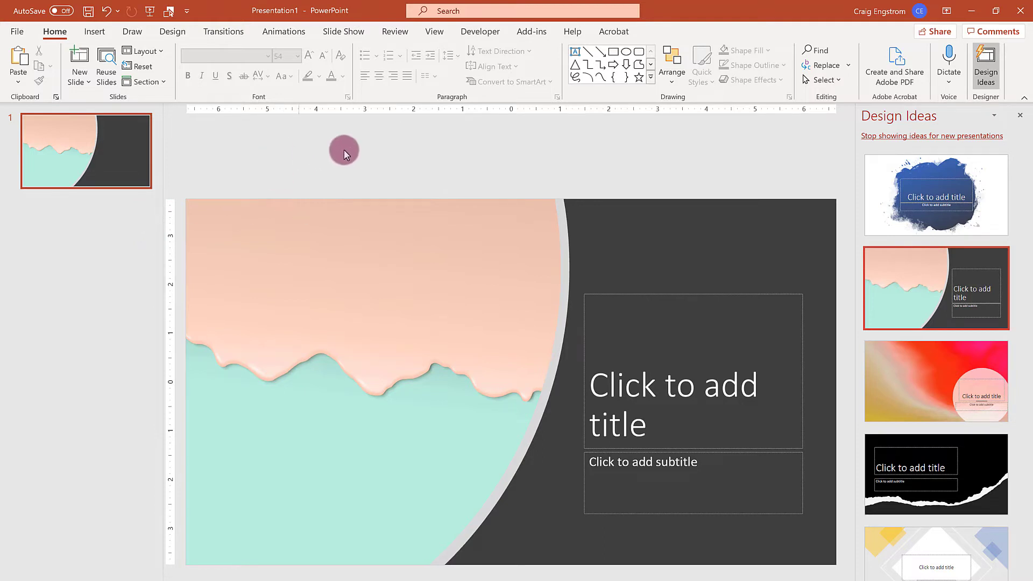
# Step: Eyedrop the slide's mint green into the title text colour
pyautogui.click(616, 393)
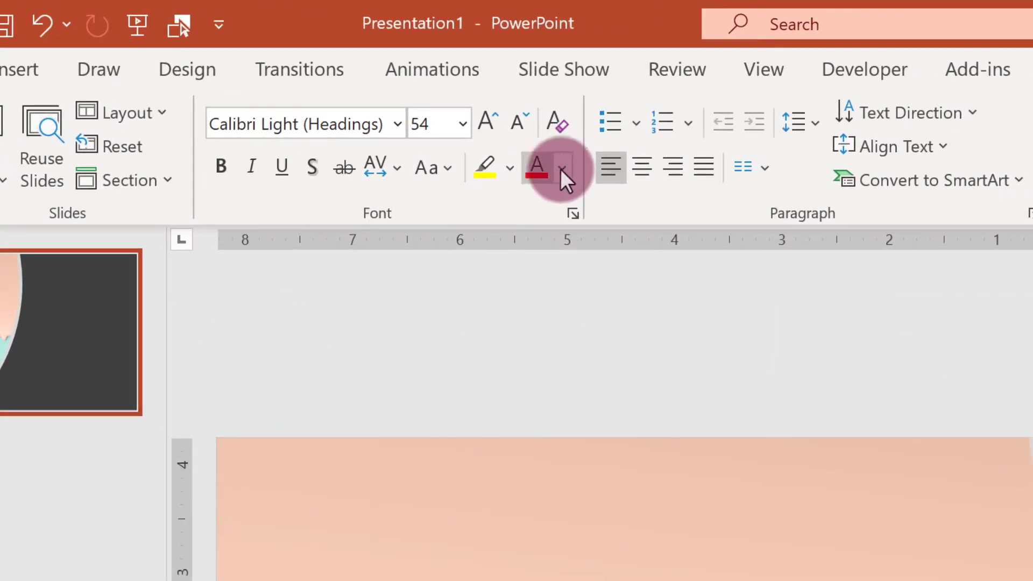
pyautogui.click(561, 167)
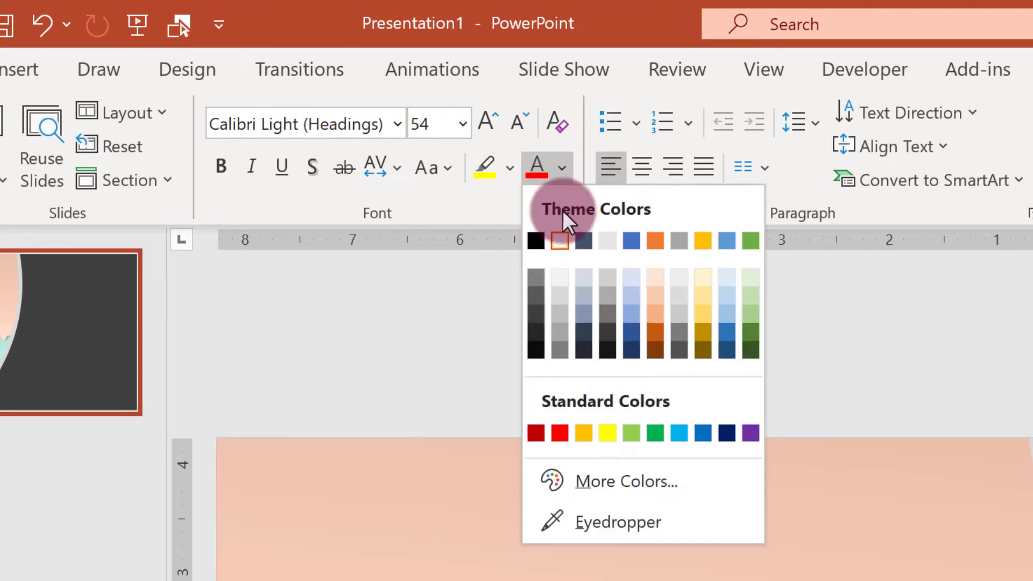
pyautogui.click(594, 520)
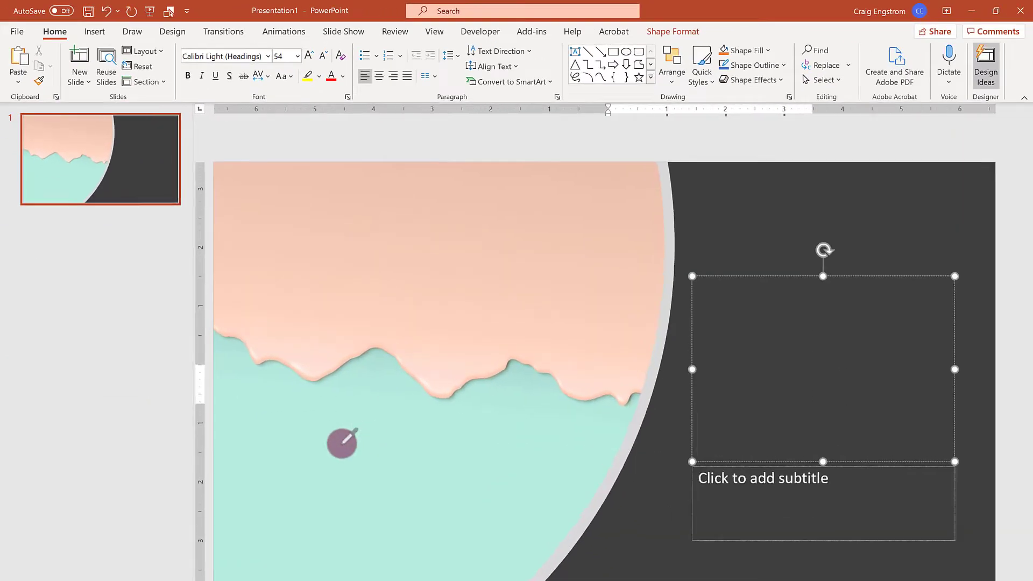
pyautogui.click(454, 410)
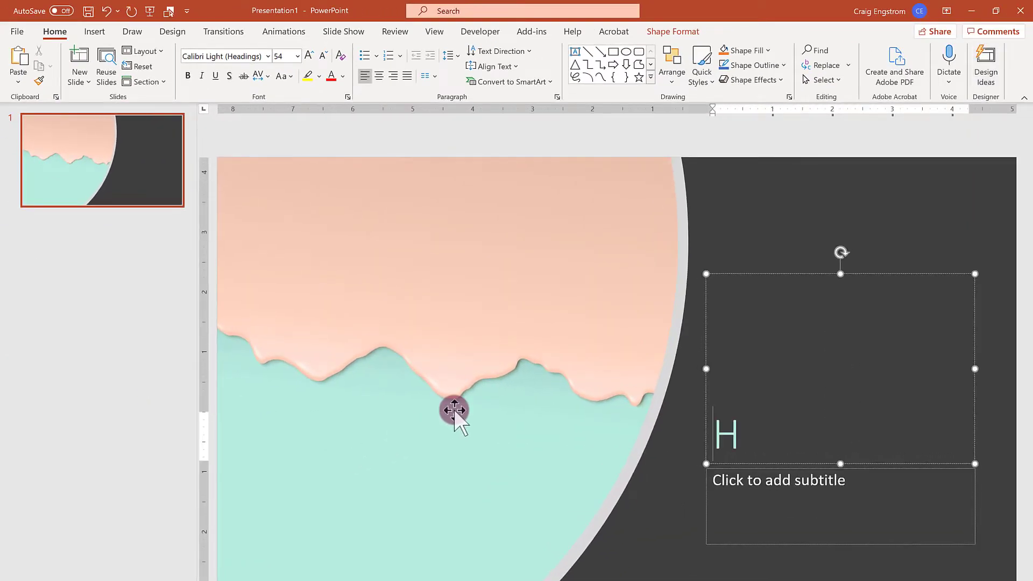
pyautogui.write('hhh')
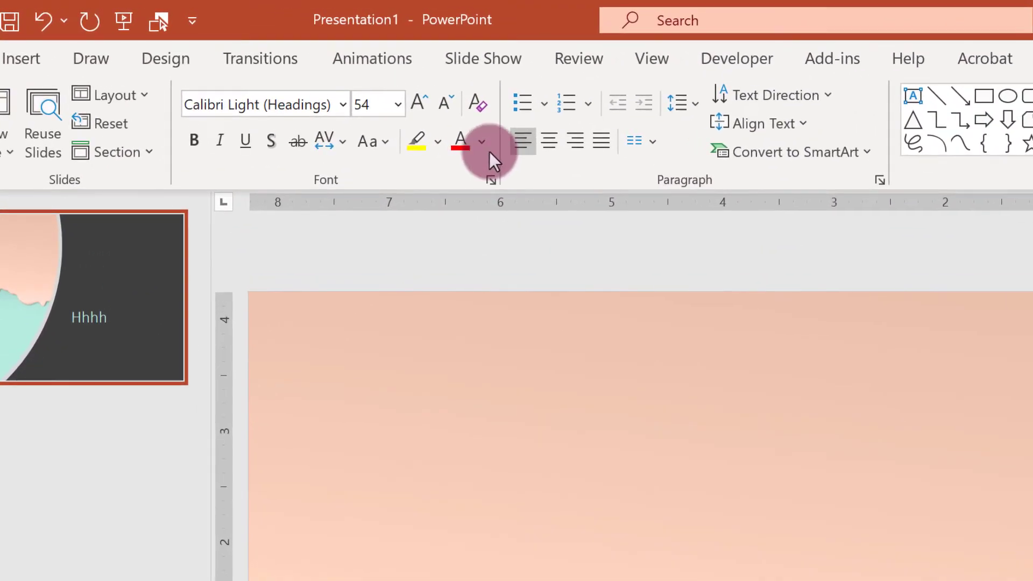
# Step: Read and select the mint's hex code B7EDE0 in More Colors
pyautogui.click(482, 142)
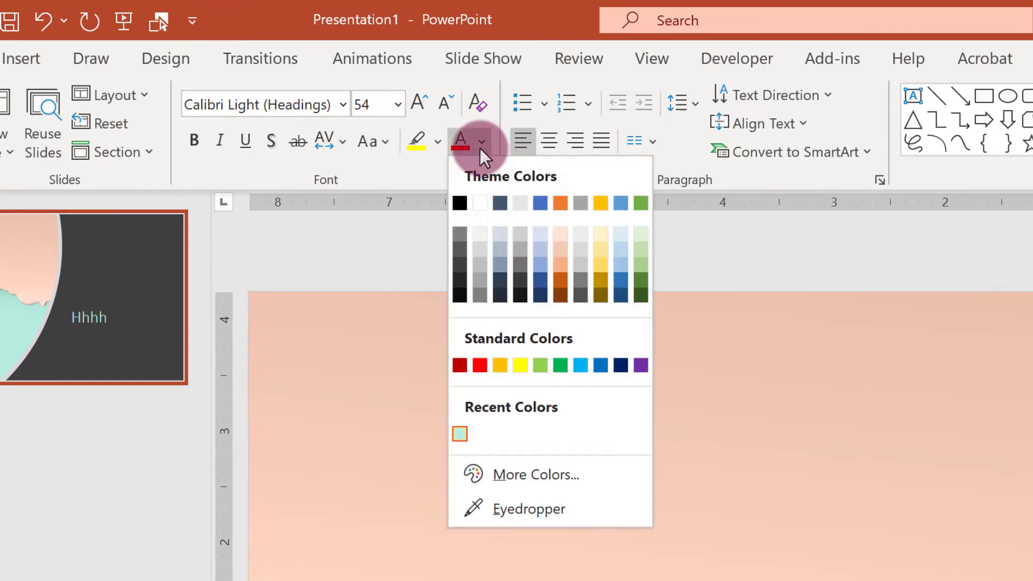
pyautogui.rightClick(459, 435)
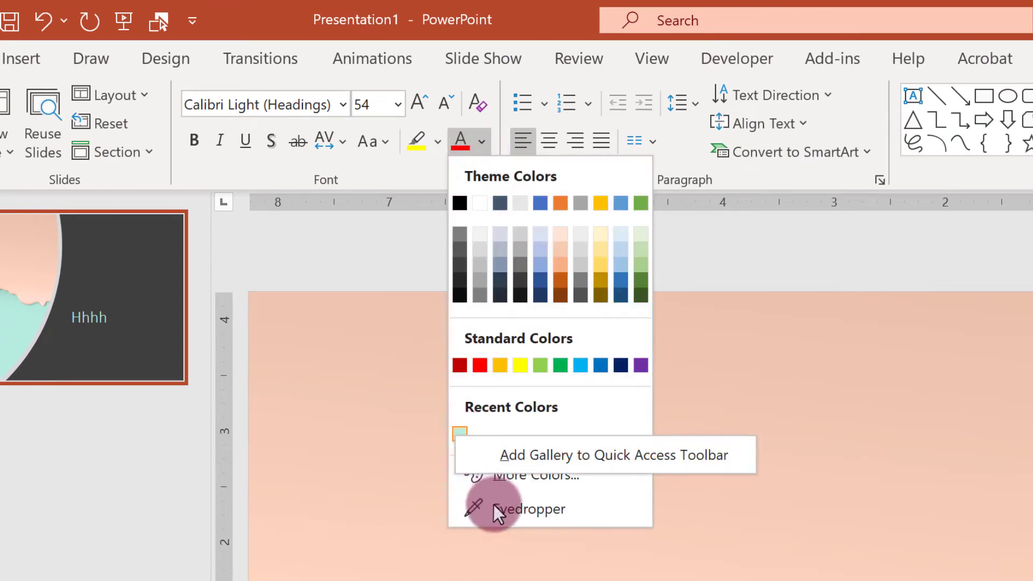
pyautogui.press('Escape')
pyautogui.click(511, 466)
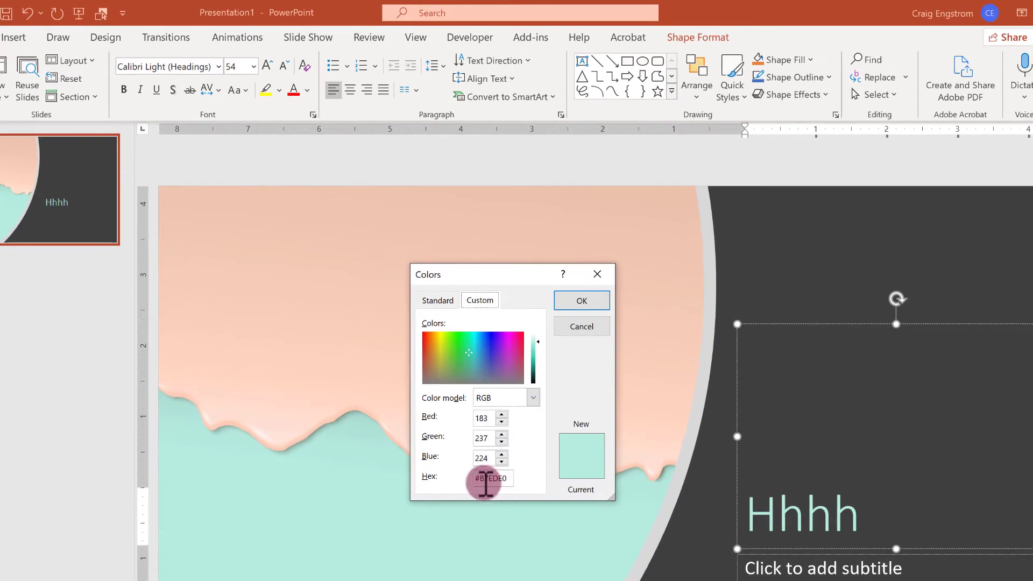
pyautogui.doubleClick(479, 478)
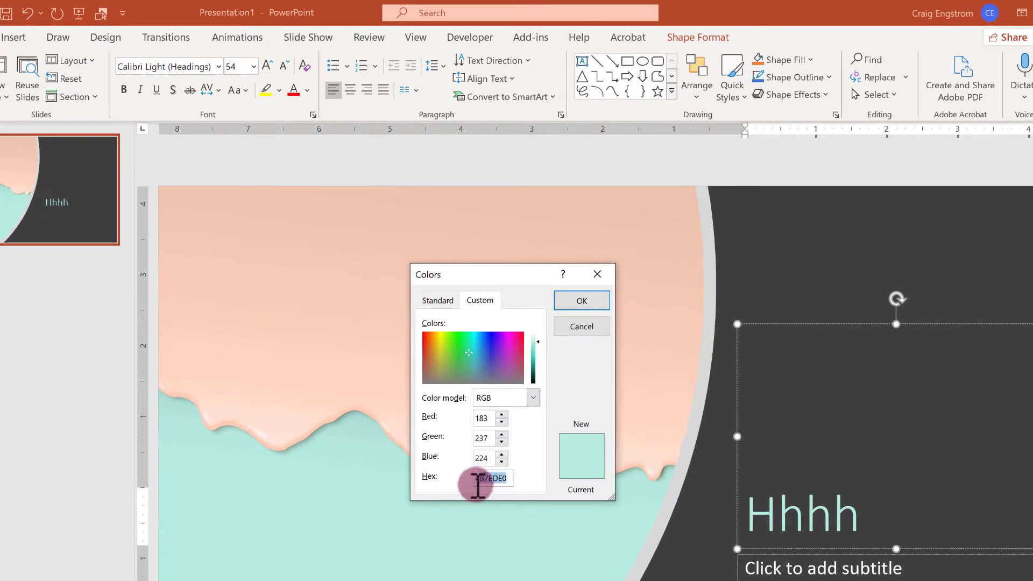
pyautogui.moveTo(478, 485); pyautogui.dragTo(501, 481)
pyautogui.hotkey('ctrl', 'c')
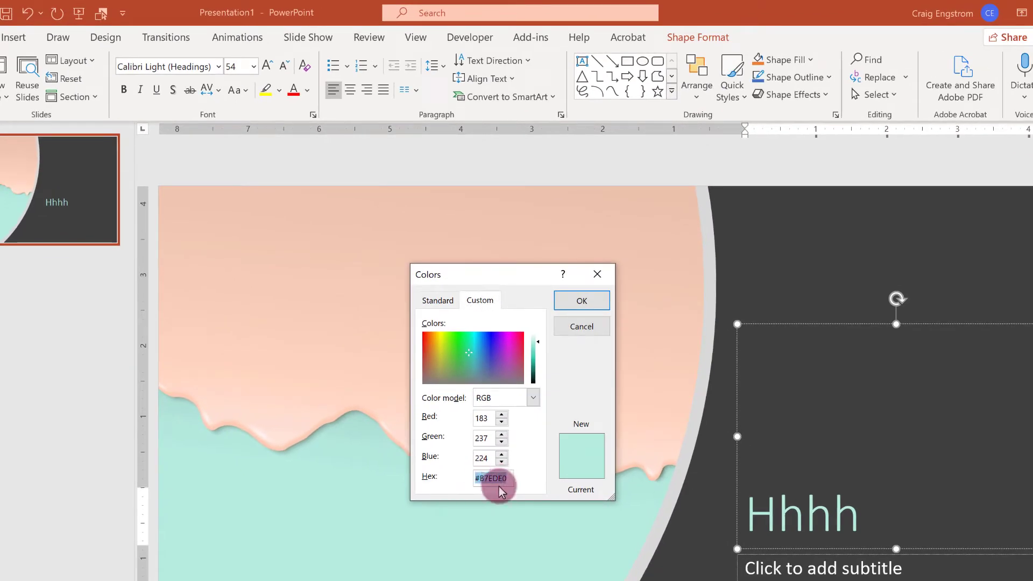
pyautogui.hotkey('alt', 'Tab')
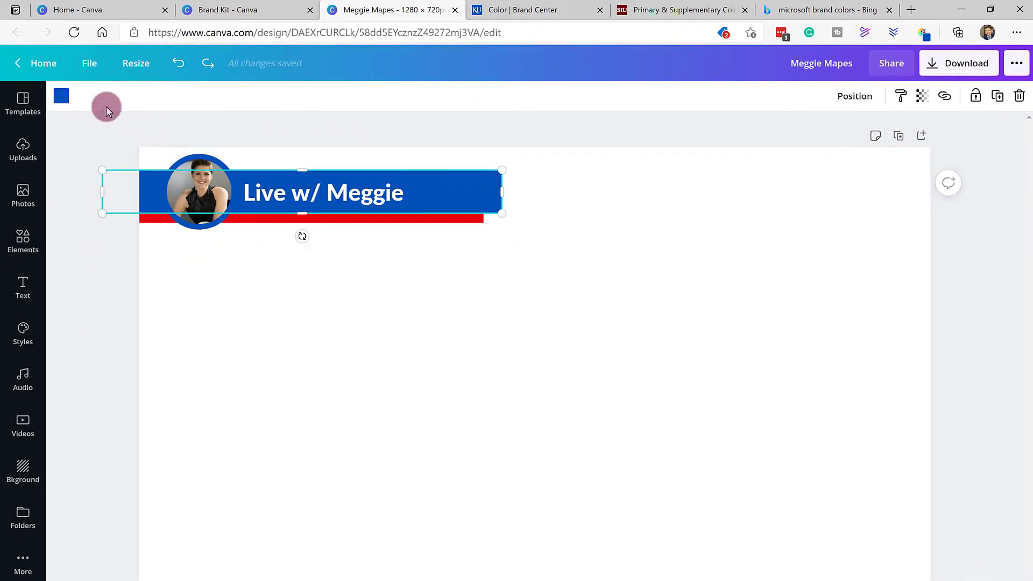
# Step: Fill the "Live w/ Meggie" header bar with a new colour, hex #B7EDE0
pyautogui.click(61, 96)
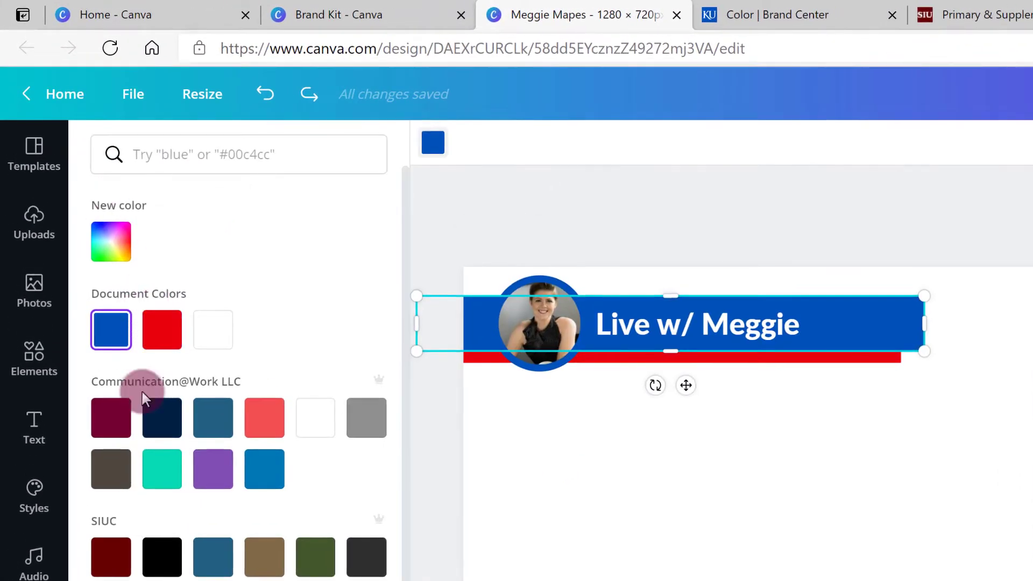
pyautogui.click(98, 257)
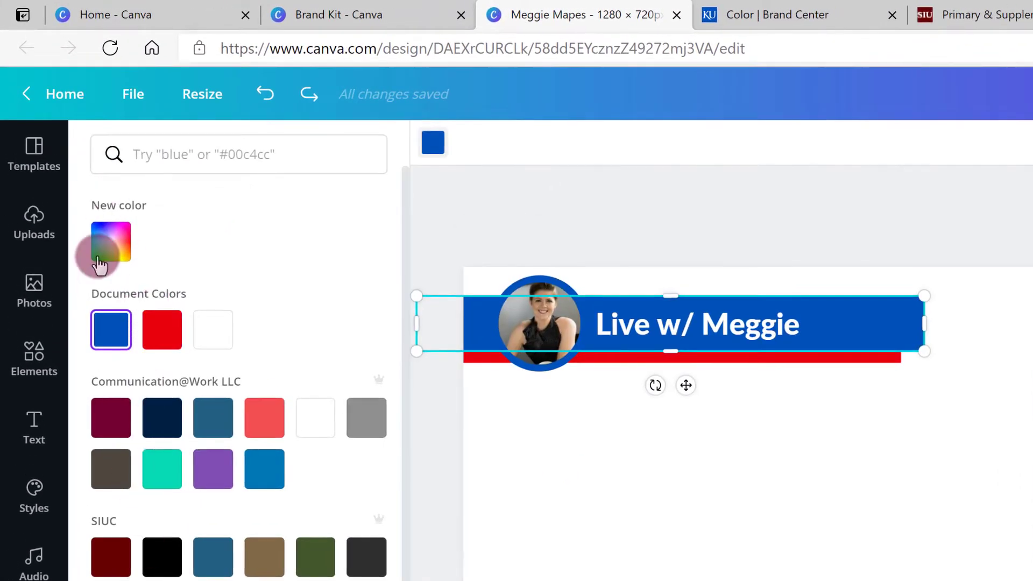
pyautogui.click(239, 429)
pyautogui.hotkey('ctrl', 'v')
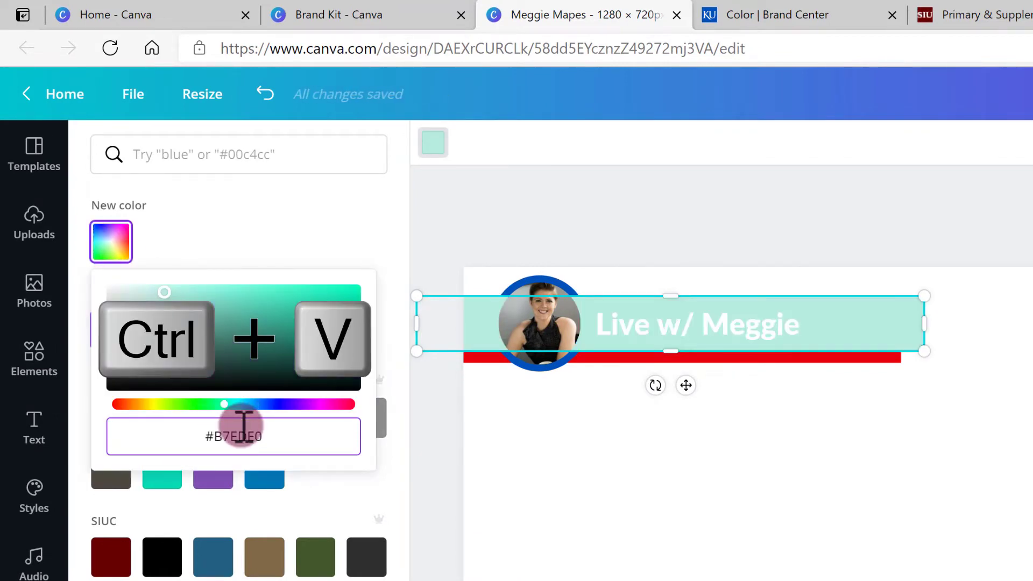
pyautogui.press('Escape')
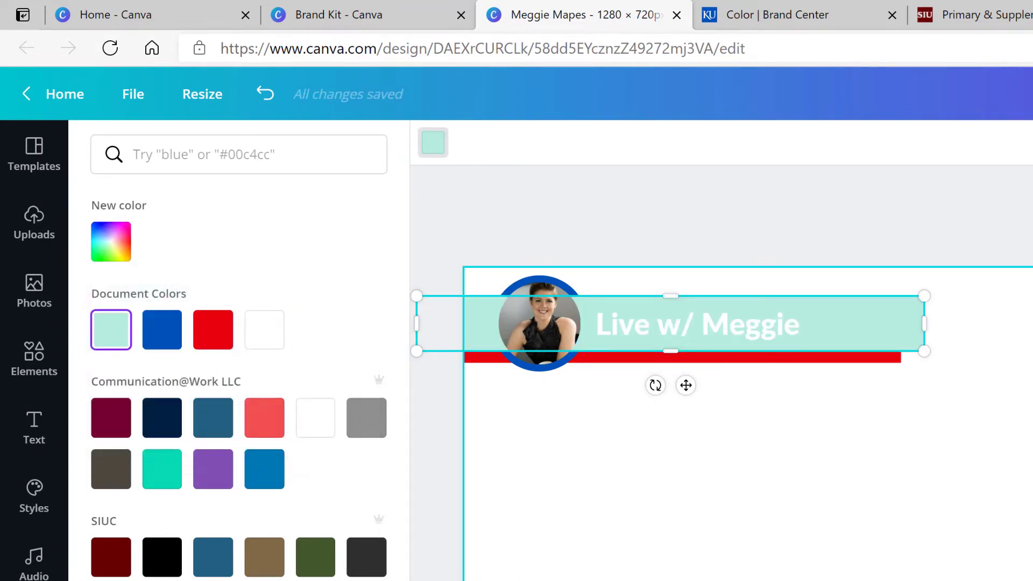
pyautogui.press('Escape')
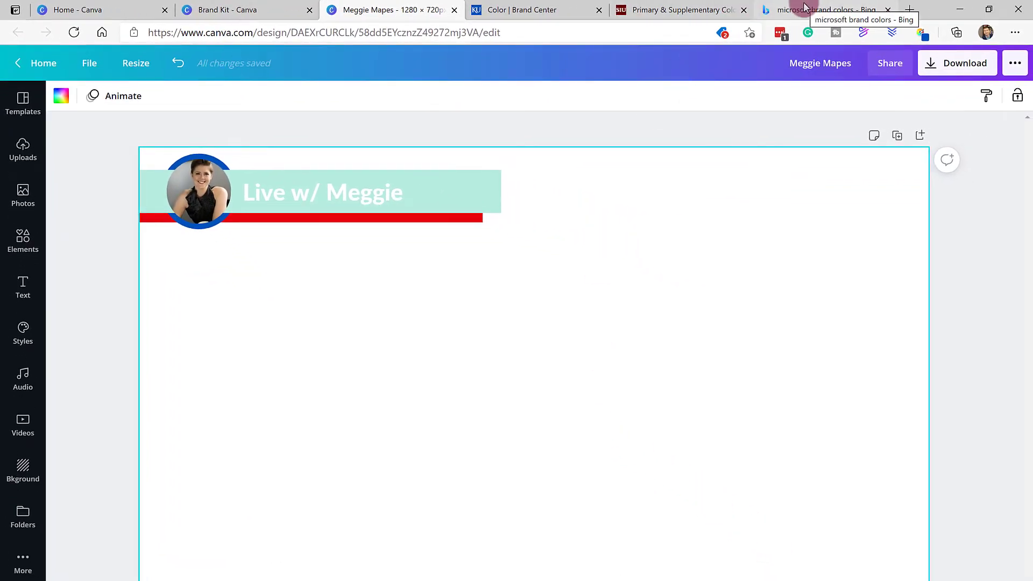
# Step: View the Bing results for 'microsoft brand colors' listing #F34F1C, #7FBC00, #FFBA01, #01A6F0, #747474
pyautogui.click(805, 8)
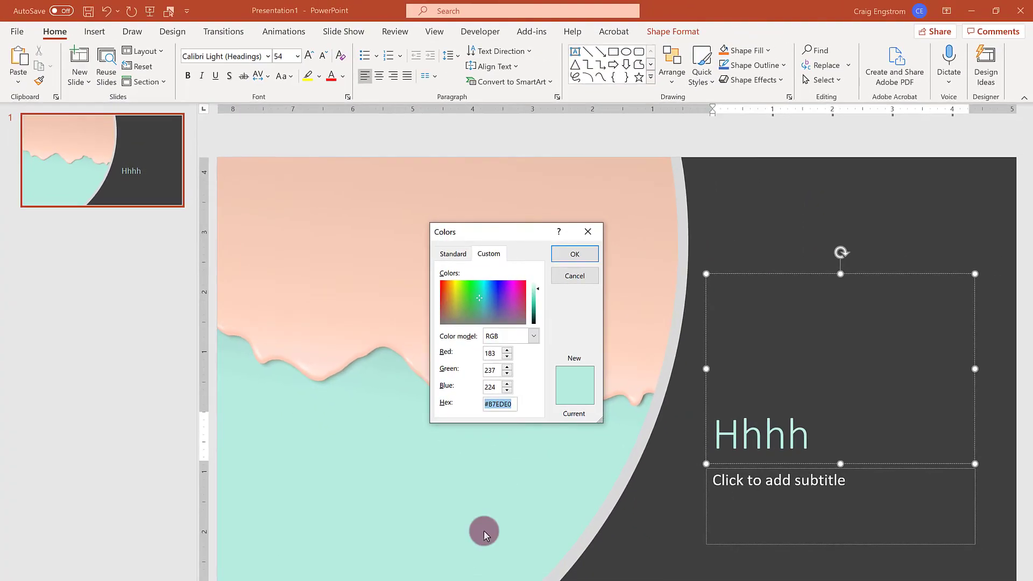
# Step: Select the mint title colour's hex code, then close PowerPoint's Colors dialog
pyautogui.click(500, 416)
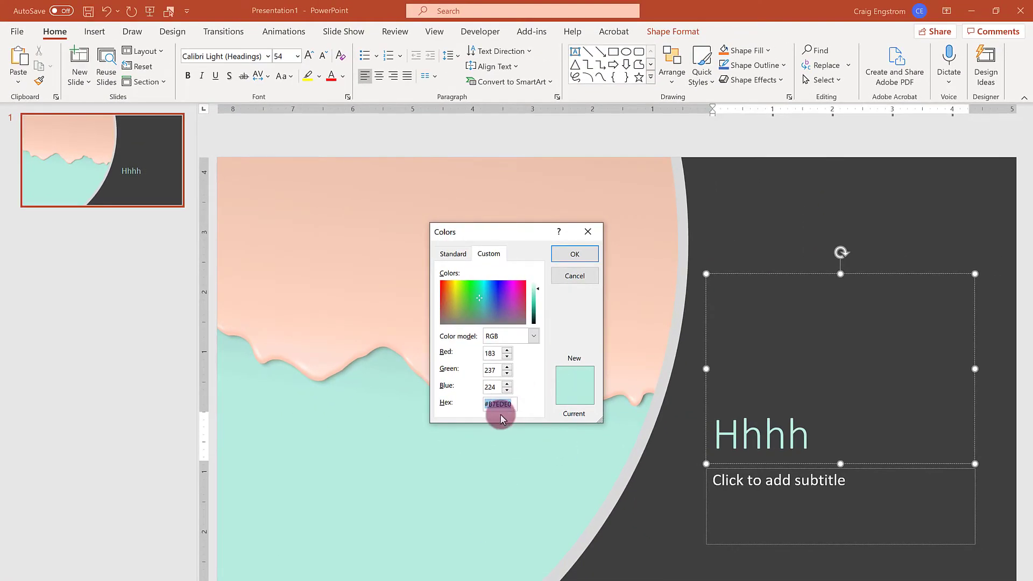
pyautogui.click(589, 231)
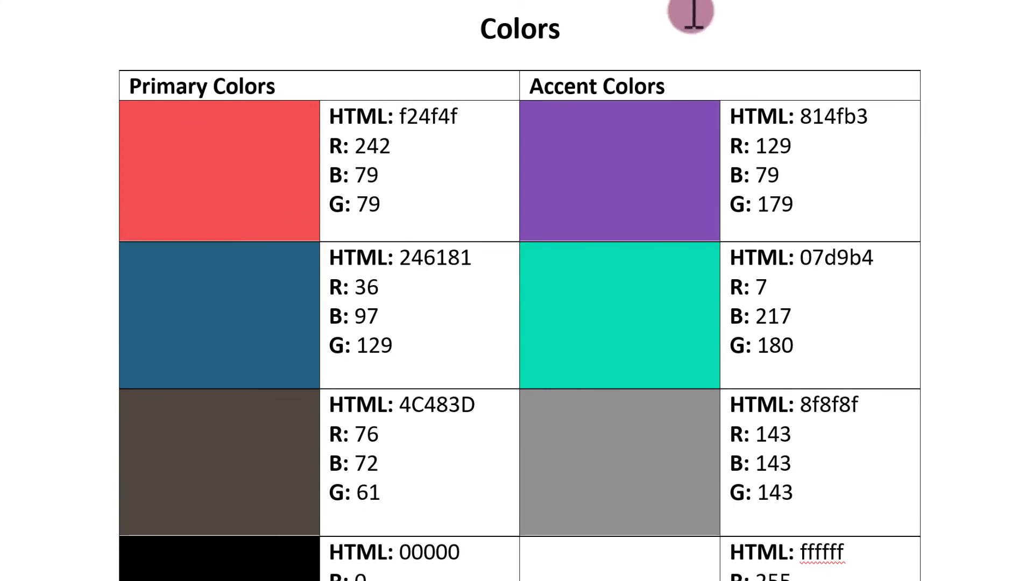
# Step: Scroll through the guidelines' Colors table, Acceptable Typefaces and Logos sections, then back up
pyautogui.scroll(-8, 692, 12)
pyautogui.scroll(-12, 644, 71)
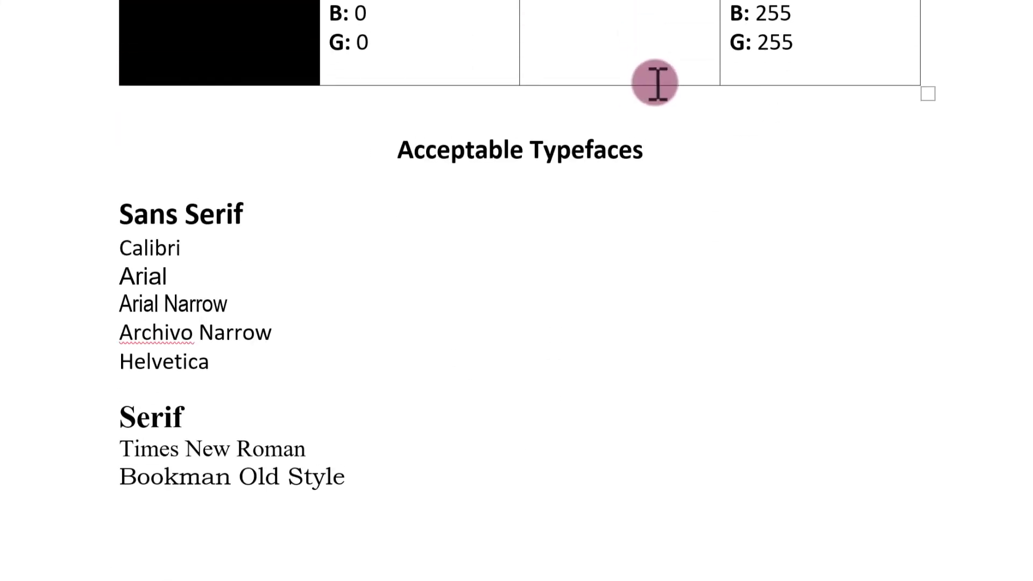
pyautogui.scroll(-15, 608, 200)
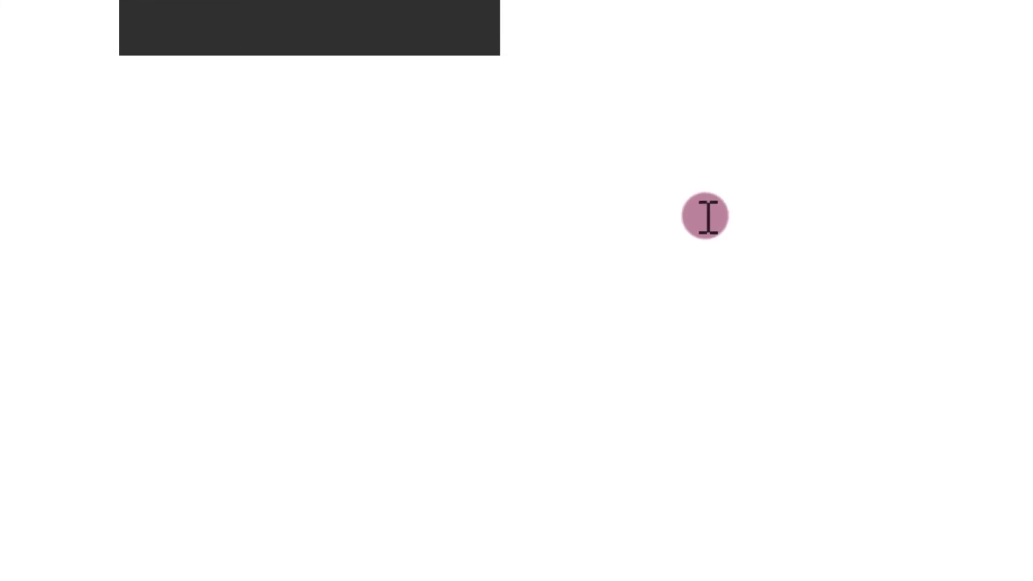
pyautogui.scroll(20, 703, 213)
pyautogui.scroll(10, 699, 213)
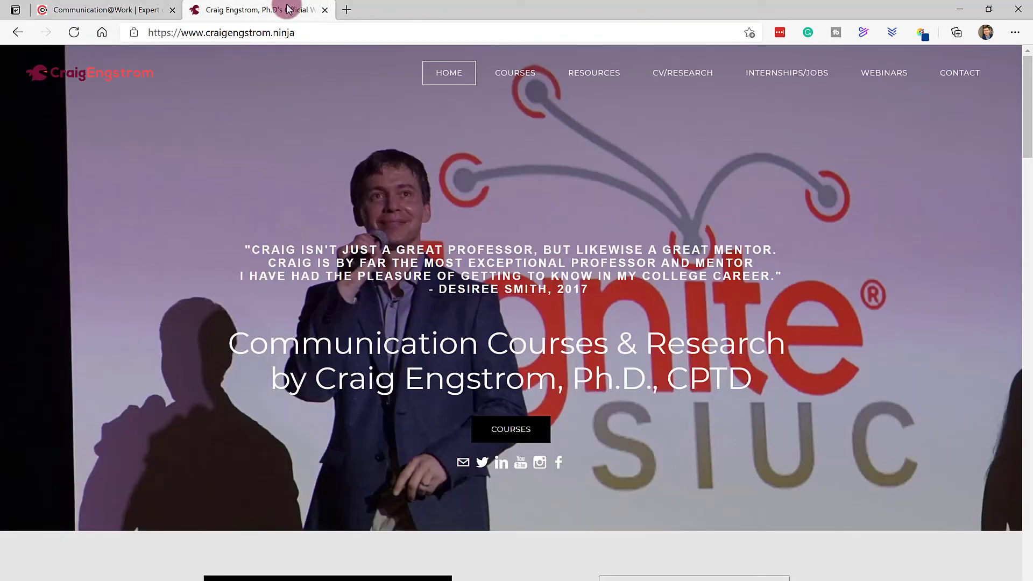
# Step: Switch Edge to the second tab showing the professor's communication courses website
pyautogui.click(289, 8)
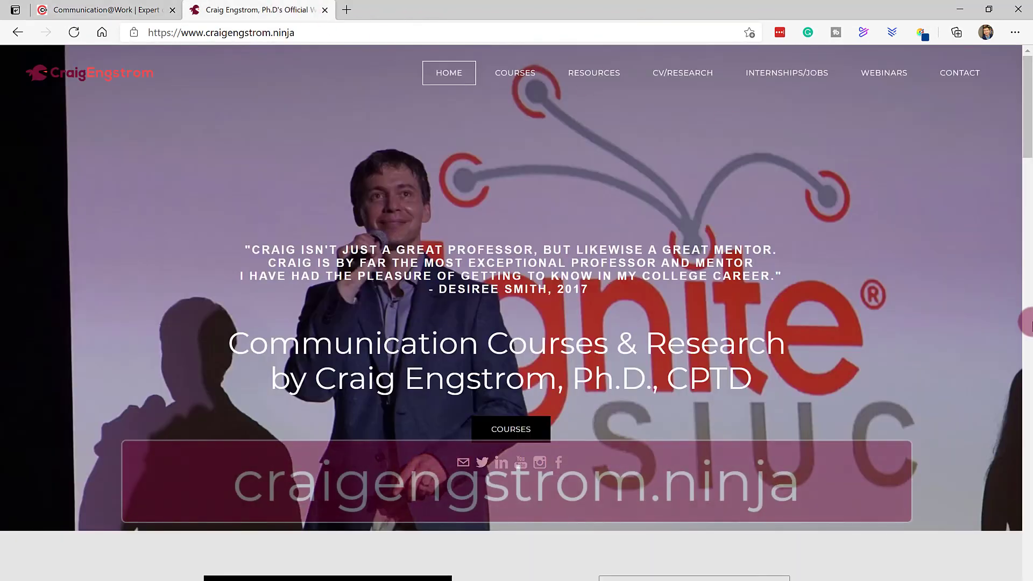